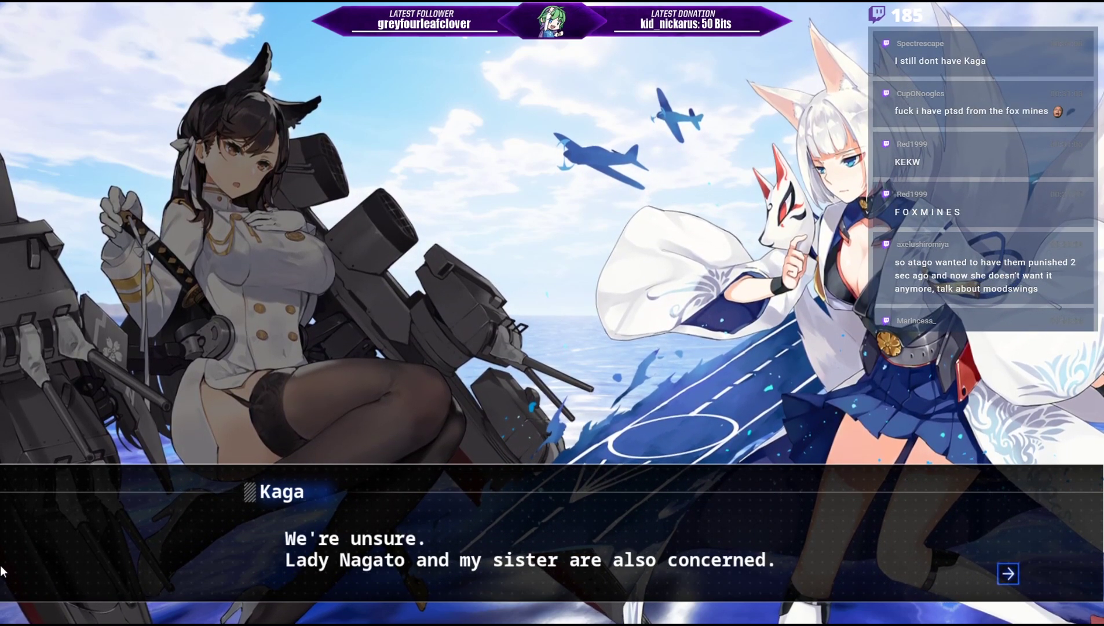
{"action": "left_click", "coordinate": [2, 571]}
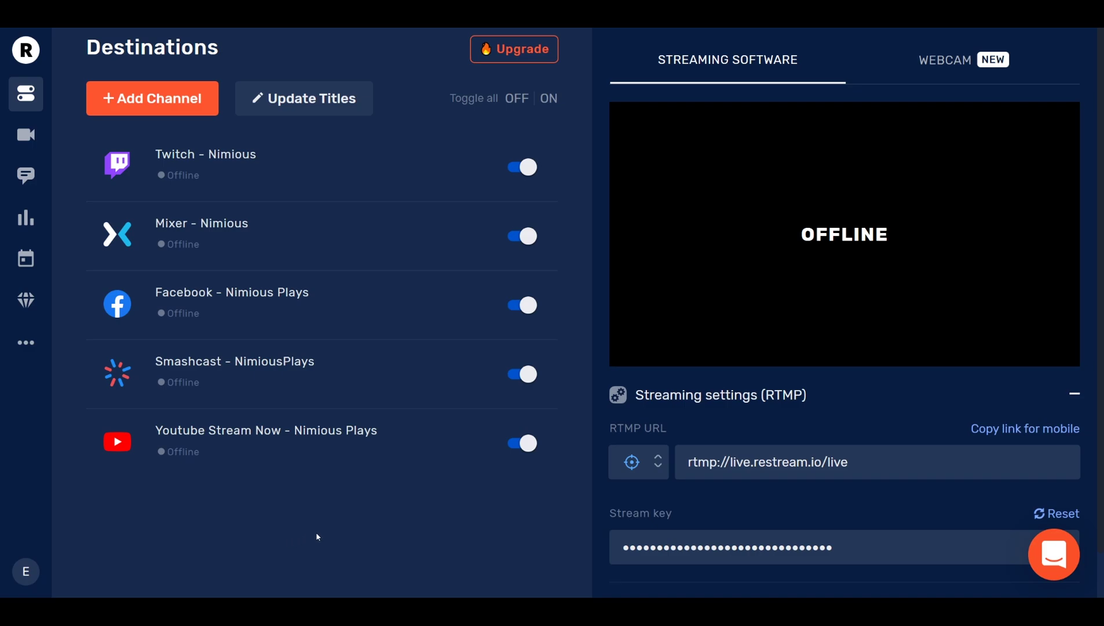
- Delete the YouTube Stream Now channel from the streaming destinations and confirm the removal
{"action": "left_click", "coordinate": [475, 443]}
{"action": "left_click", "coordinate": [430, 495]}
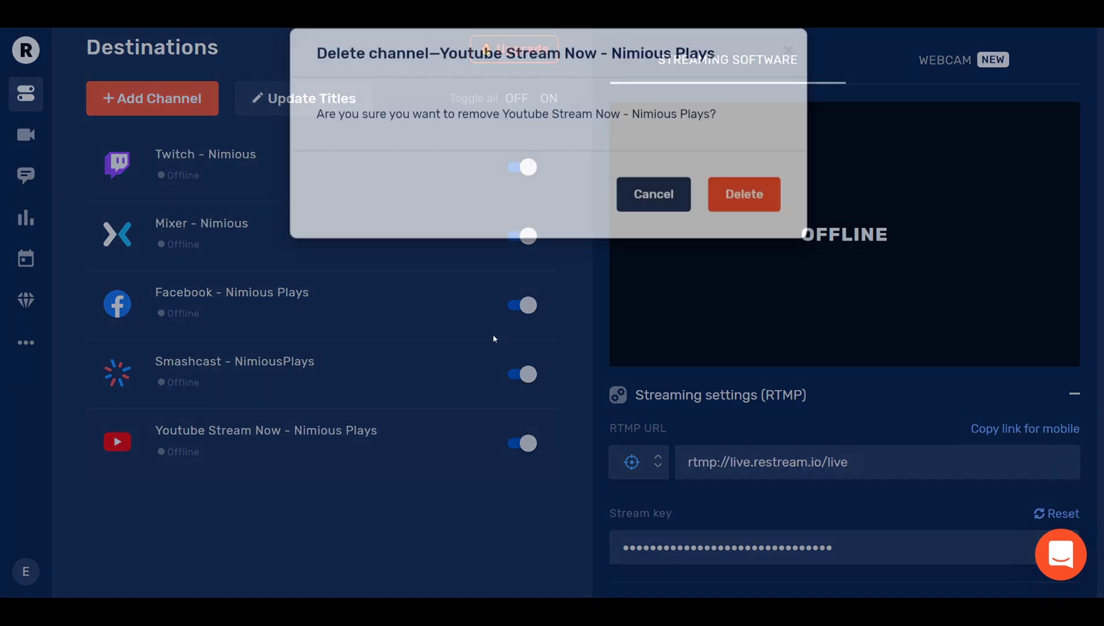
{"action": "left_click", "coordinate": [762, 208]}
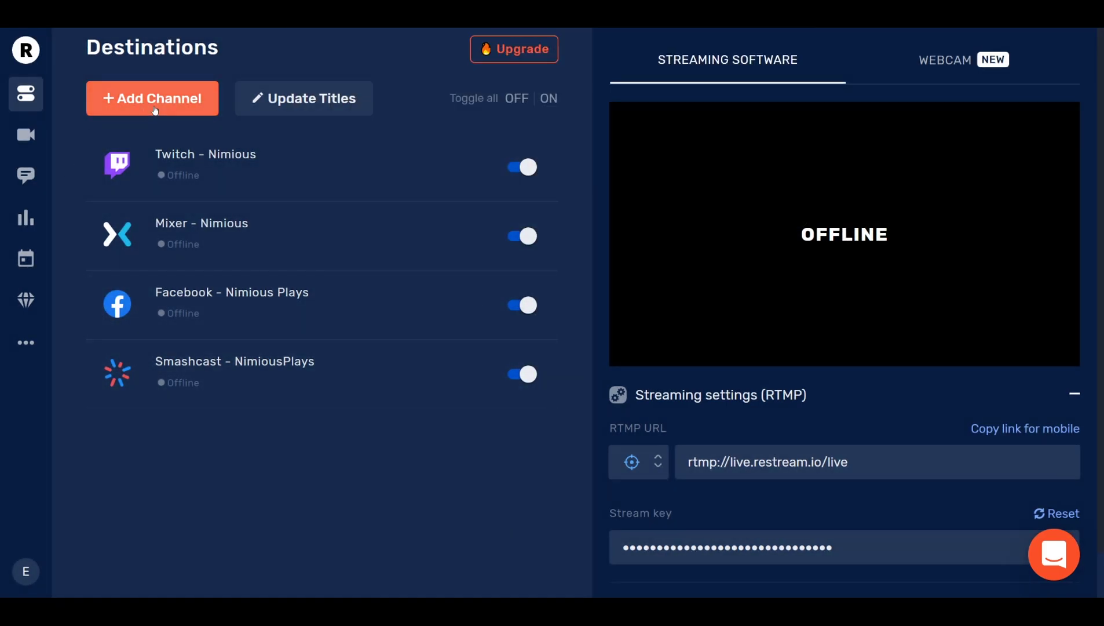
- Add a new channel for YouTube Stream Now, browsing the available services, and connect the YouTube account to it
{"action": "left_click", "coordinate": [155, 106]}
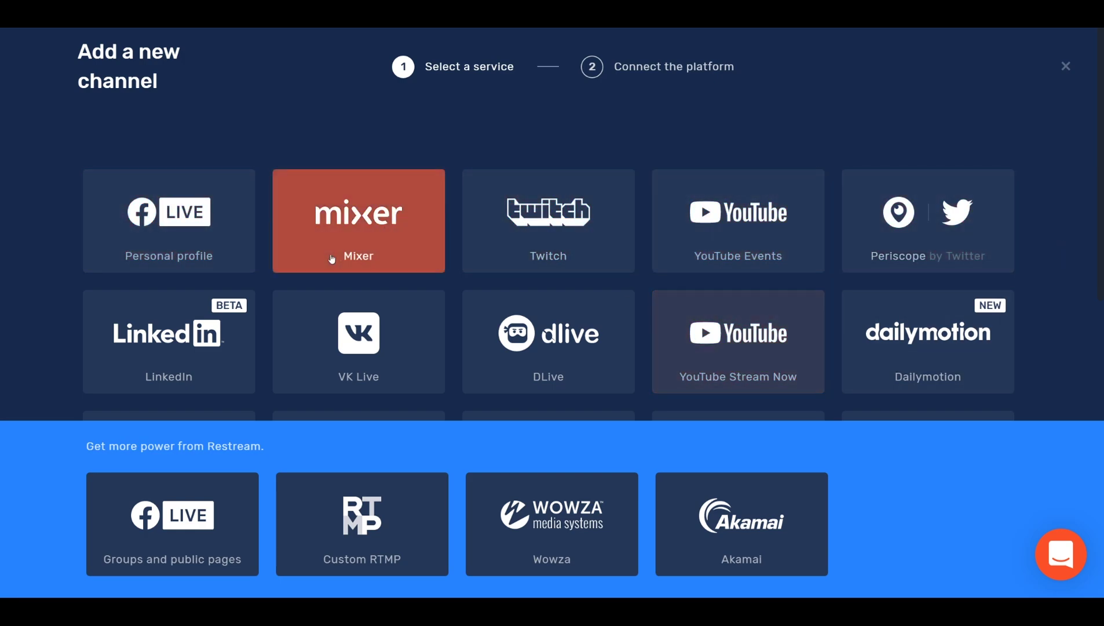
{"action": "scroll", "coordinate": [324, 253], "scroll_direction": "down", "scroll_amount": 2}
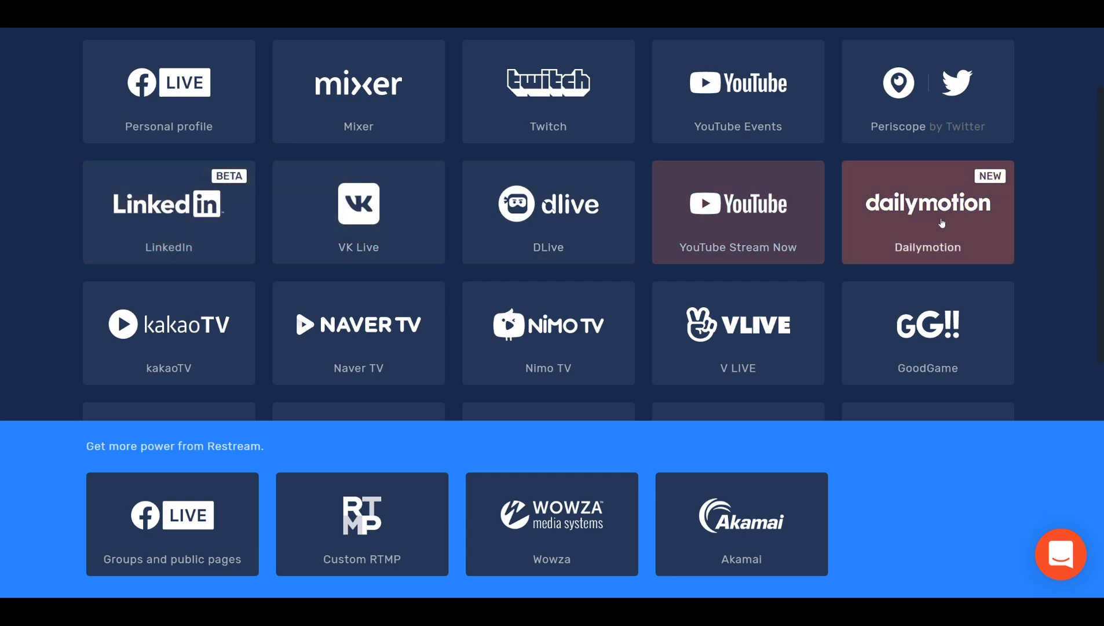
{"action": "scroll", "coordinate": [1054, 232], "scroll_direction": "down", "scroll_amount": 3}
{"action": "scroll", "coordinate": [1053, 234], "scroll_direction": "down", "scroll_amount": 4}
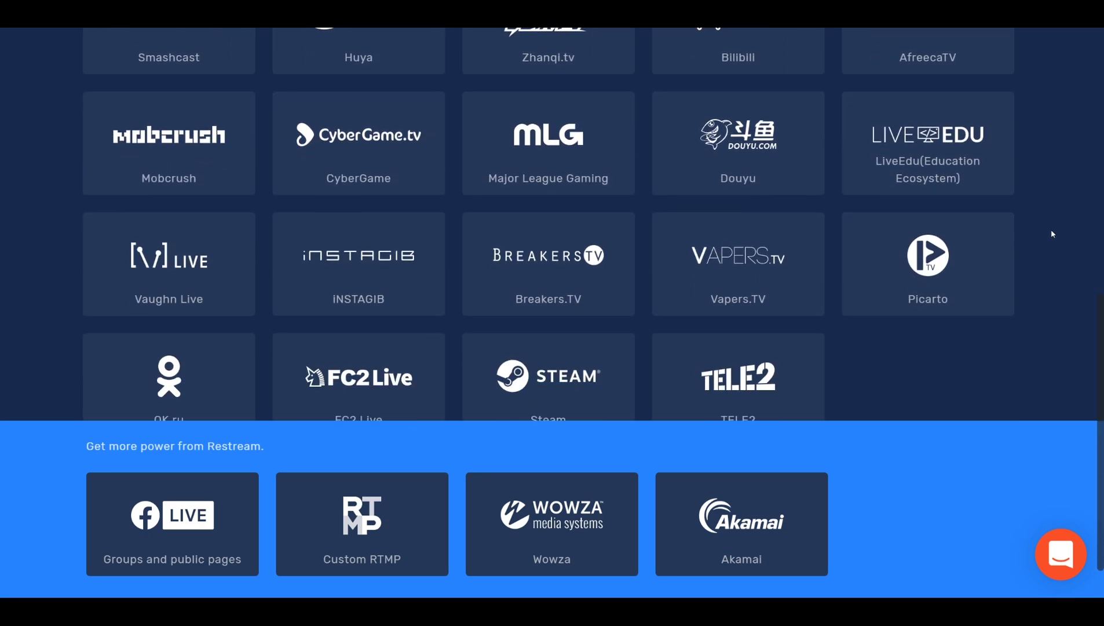
{"action": "scroll", "coordinate": [1053, 234], "scroll_direction": "down", "scroll_amount": 1}
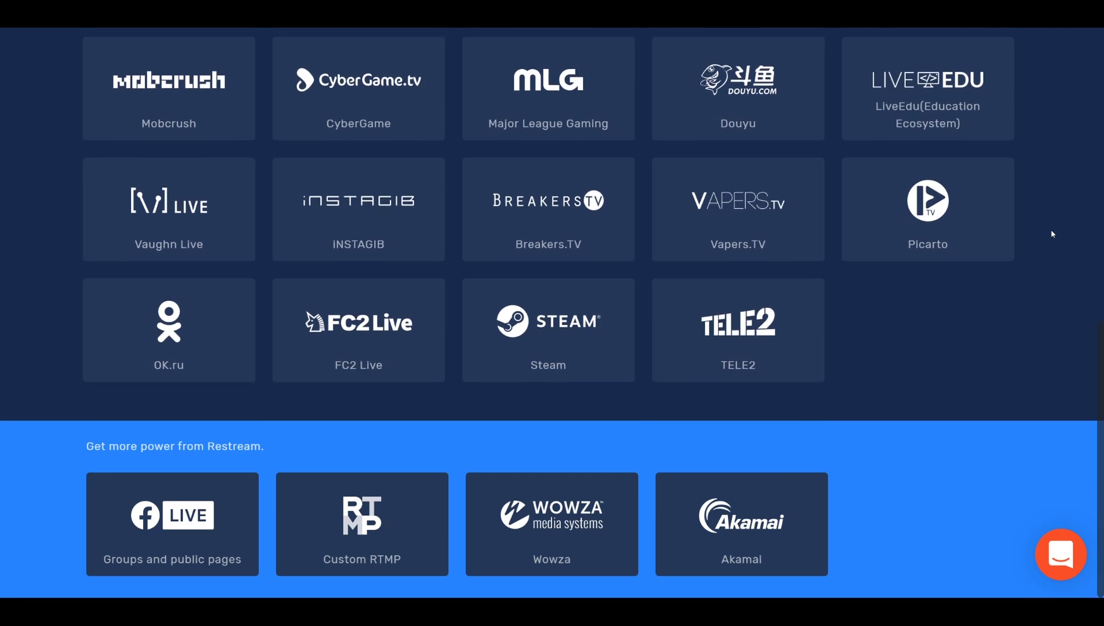
{"action": "scroll", "coordinate": [985, 347], "scroll_direction": "up", "scroll_amount": 10}
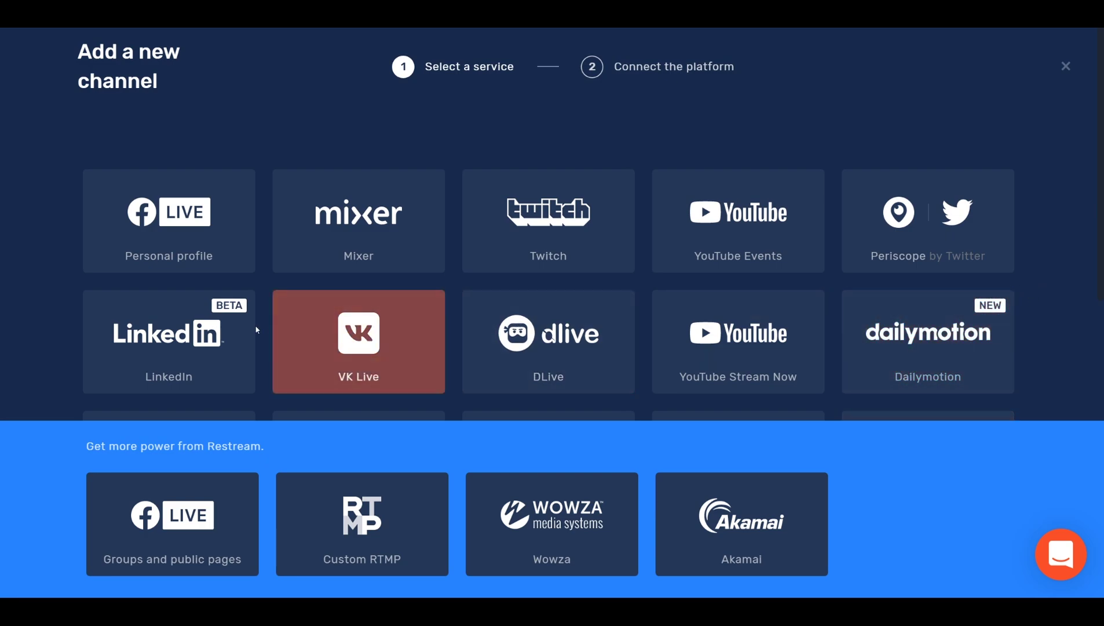
{"action": "left_click", "coordinate": [804, 339]}
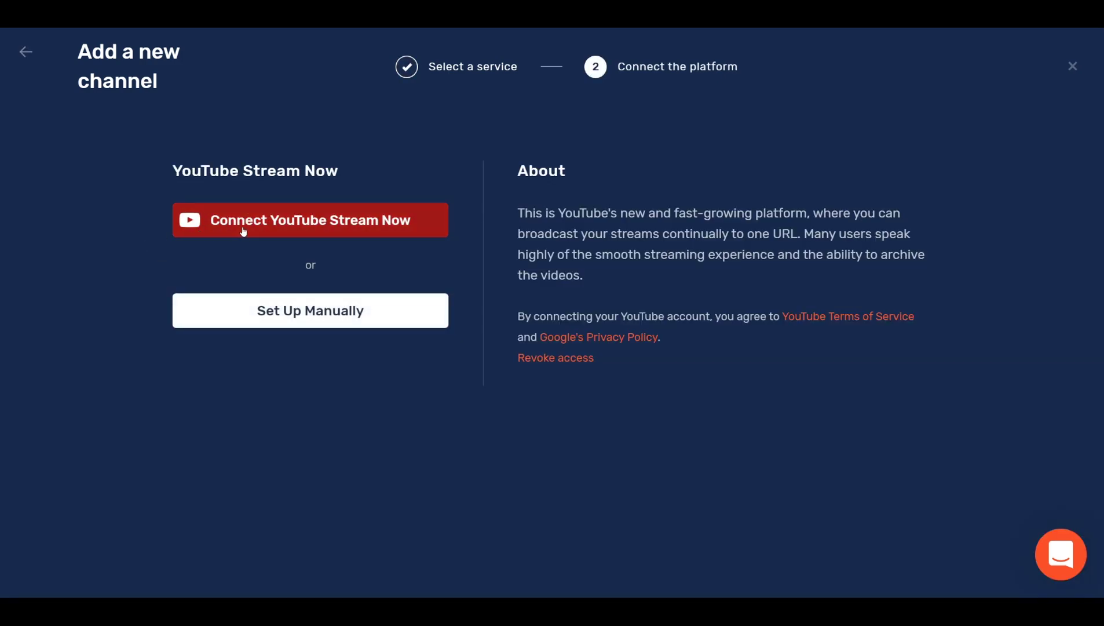
{"action": "left_click", "coordinate": [244, 231]}
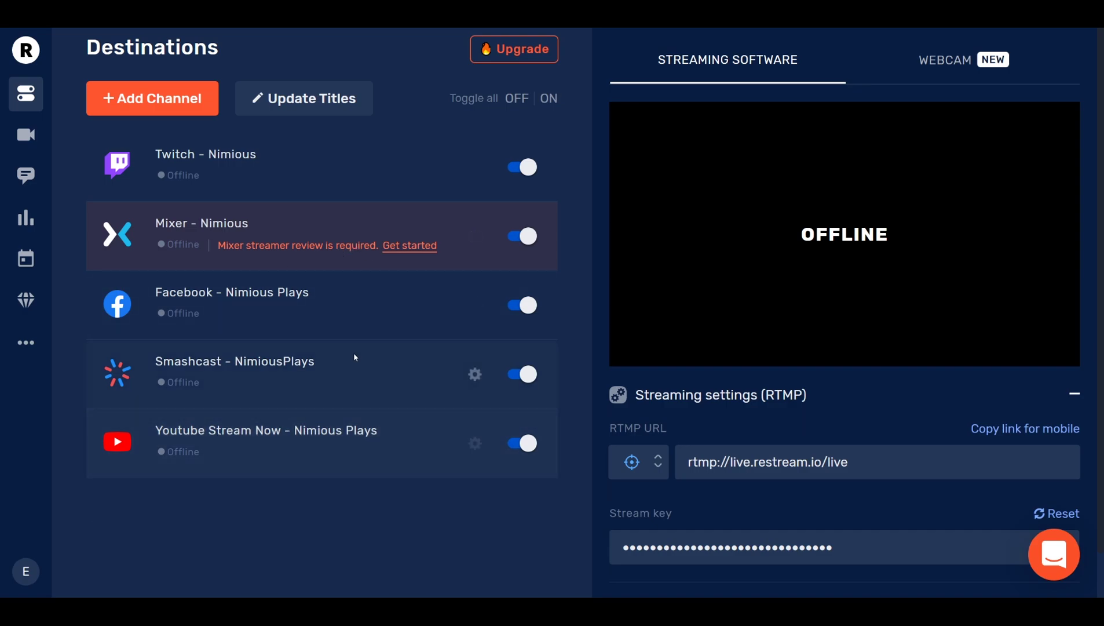
- Copy the Twitch stream title into the shared title for all destinations and replace its bracketed game name with Fire Emblem Heroes
{"action": "left_click", "coordinate": [302, 116]}
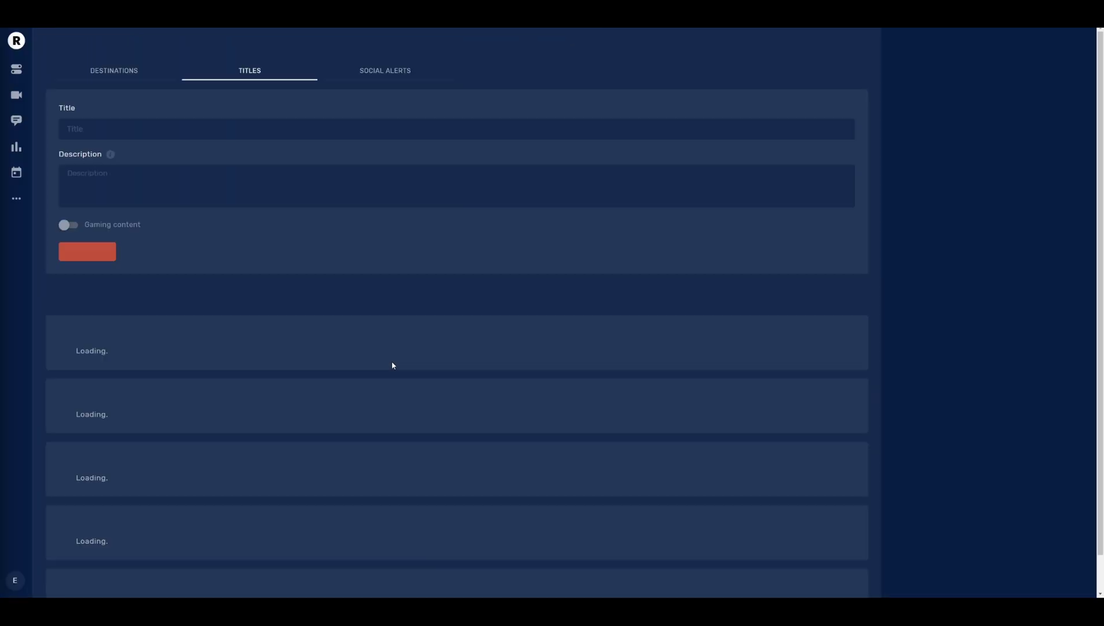
{"action": "scroll", "coordinate": [339, 322], "scroll_direction": "down", "scroll_amount": 1}
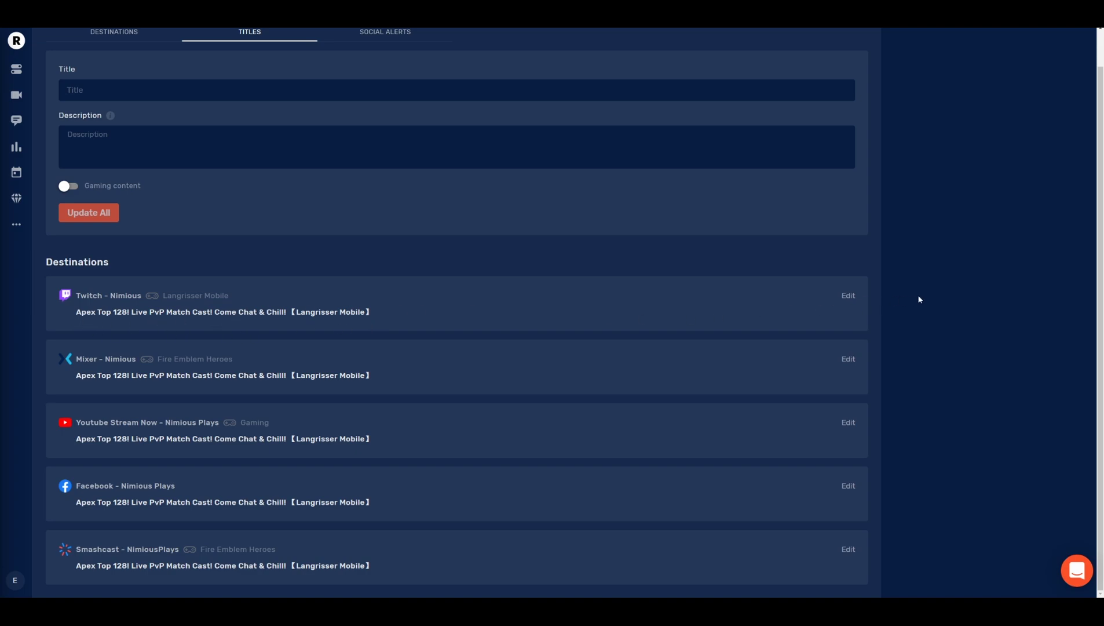
{"action": "left_click", "coordinate": [849, 296]}
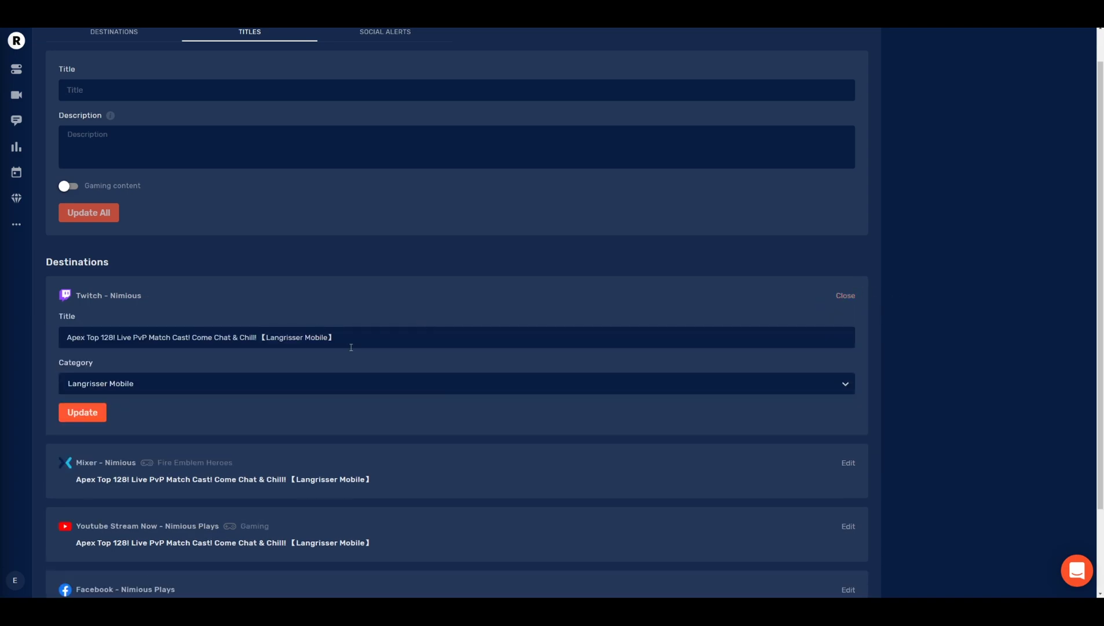
{"action": "left_click_drag", "start_coordinate": [351, 347], "coordinate": [65, 342]}
{"action": "key", "text": "ctrl+c"}
{"action": "left_click", "coordinate": [342, 91]}
{"action": "key", "text": "ctrl+v"}
{"action": "left_click_drag", "start_coordinate": [335, 91], "coordinate": [265, 93]}
{"action": "type", "text": "Fire Emblem Heroes"}
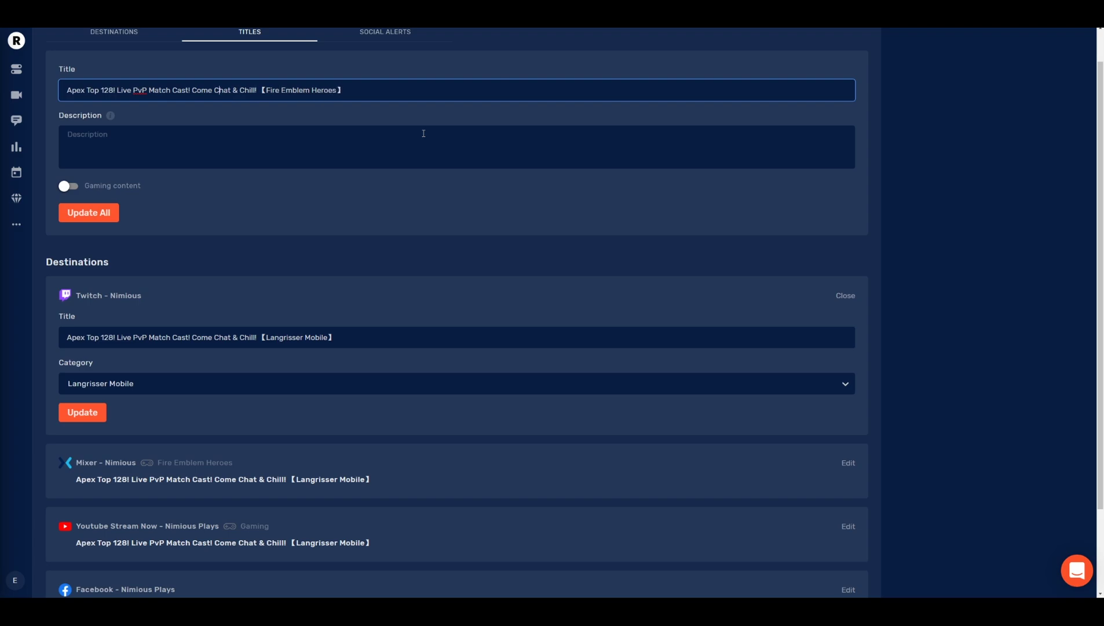
- Shorten the shared title to "Test Stream! Come Chat & Chill! 【Fire Emblem Heroes】" and update all destinations with it
{"action": "key", "text": "BackSpace"}
{"action": "key", "text": "BackSpace"}
{"action": "key", "text": "BackSpace"}
{"action": "key", "text": "BackSpace"}
{"action": "key", "text": "BackSpace"}
{"action": "key", "text": "BackSpace"}
{"action": "key", "text": "BackSpace"}
{"action": "key", "text": "BackSpace"}
{"action": "key", "text": "BackSpace"}
{"action": "key", "text": "BackSpace"}
{"action": "key", "text": "BackSpace"}
{"action": "key", "text": "BackSpace"}
{"action": "key", "text": "BackSpace"}
{"action": "key", "text": "BackSpace"}
{"action": "key", "text": "BackSpace"}
{"action": "key", "text": "BackSpace"}
{"action": "key", "text": "BackSpace"}
{"action": "key", "text": "BackSpace"}
{"action": "key", "text": "BackSpace"}
{"action": "key", "text": "BackSpace"}
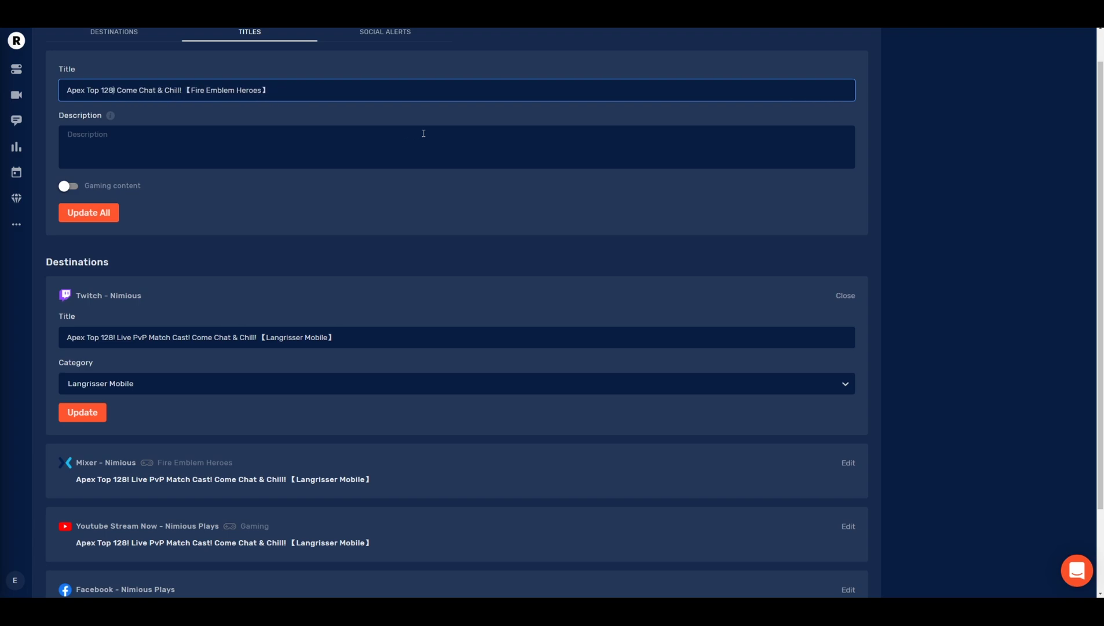
{"action": "type", "text": "Test Stream"}
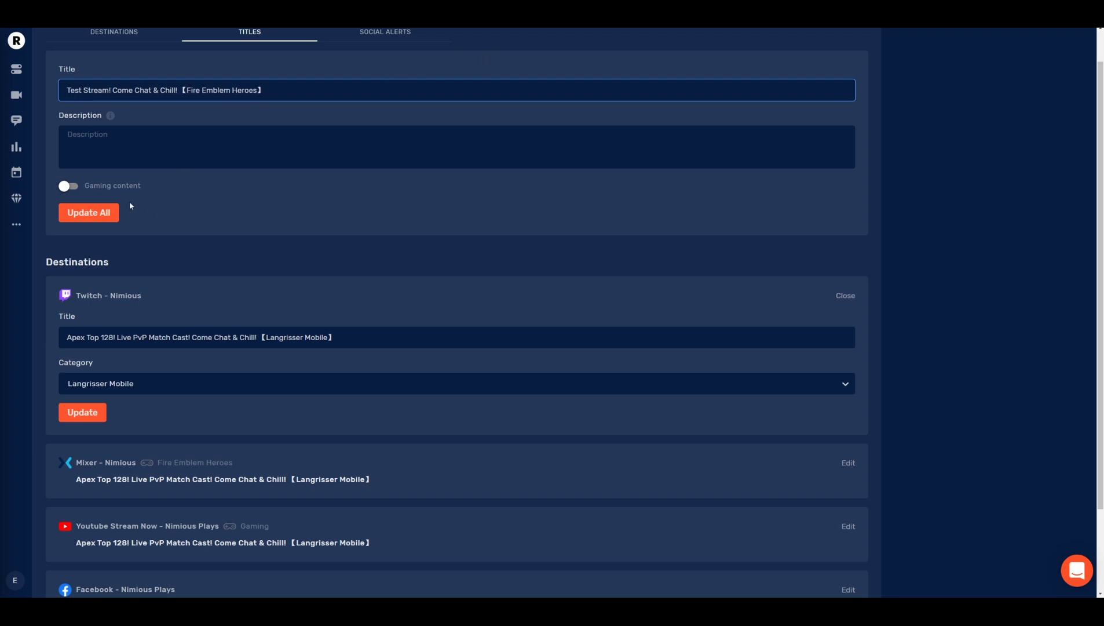
{"action": "left_click", "coordinate": [107, 210]}
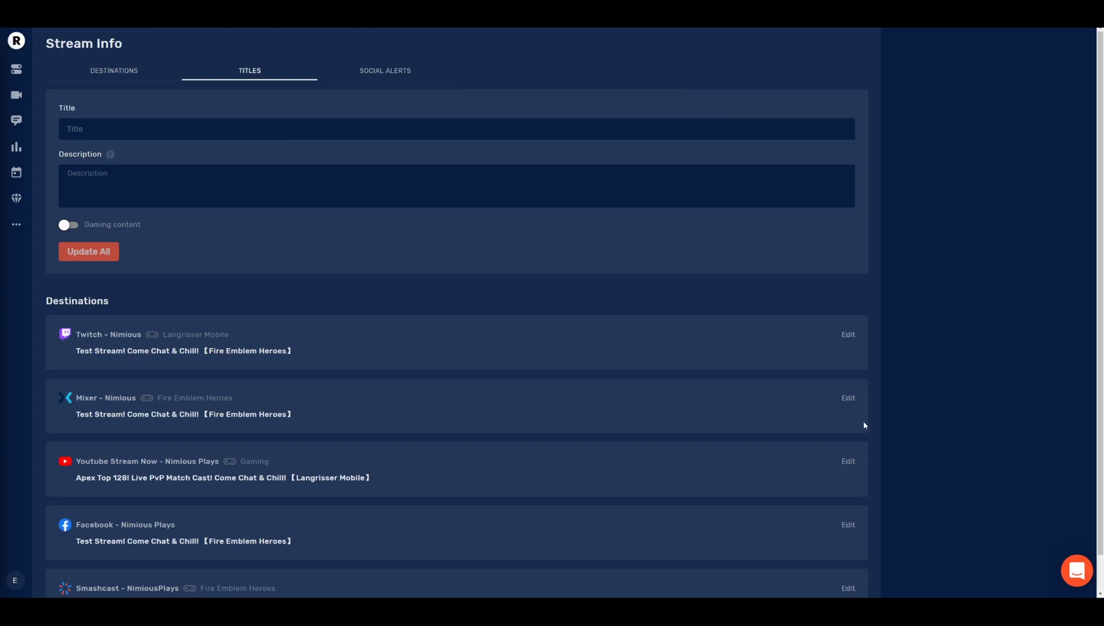
- Reuse the Mixer title "Test Stream! Come Chat & Chill! 【Fire Emblem Heroes】" as the shared title and update all destinations again
{"action": "left_click", "coordinate": [849, 398]}
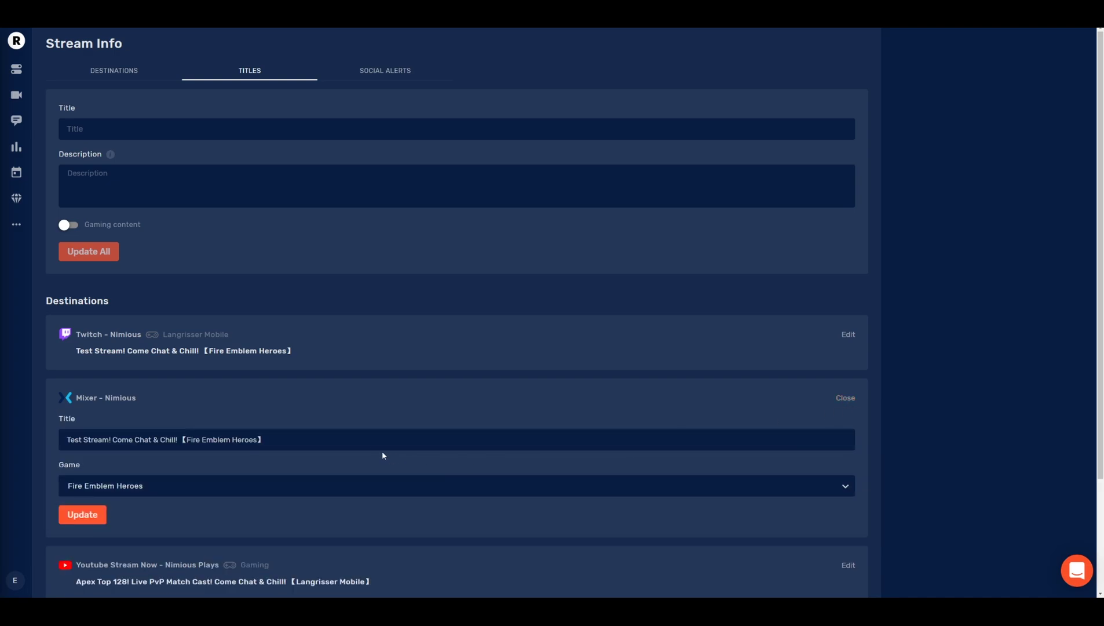
{"action": "left_click_drag", "start_coordinate": [378, 441], "coordinate": [377, 591]}
{"action": "left_click_drag", "start_coordinate": [296, 449], "coordinate": [42, 442]}
{"action": "left_click", "coordinate": [141, 124]}
{"action": "key", "text": "ctrl+v"}
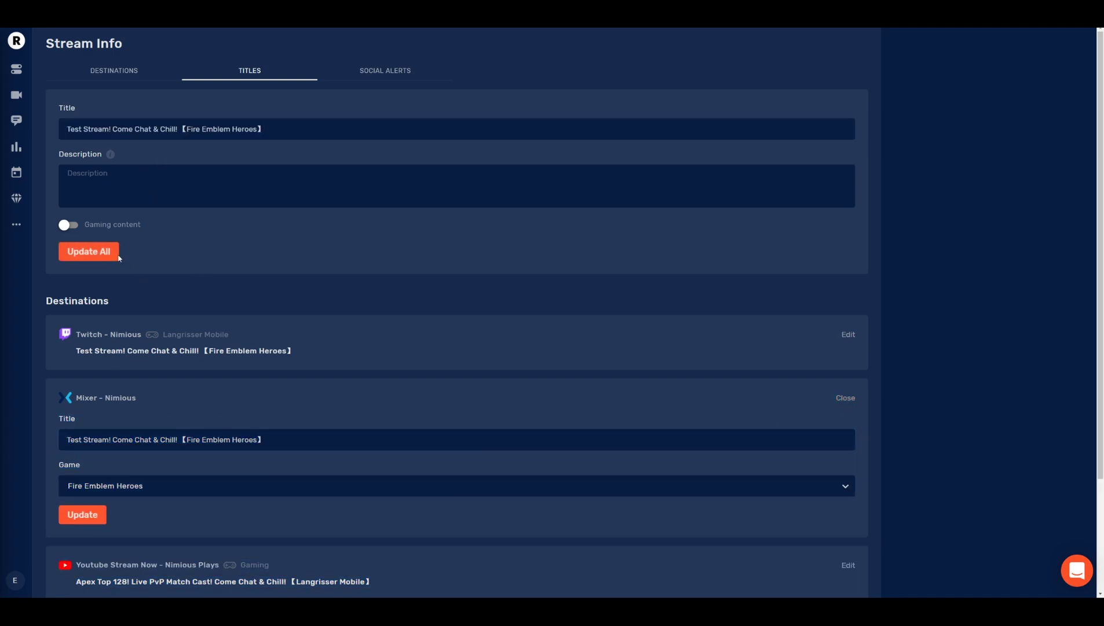
{"action": "left_click", "coordinate": [113, 254]}
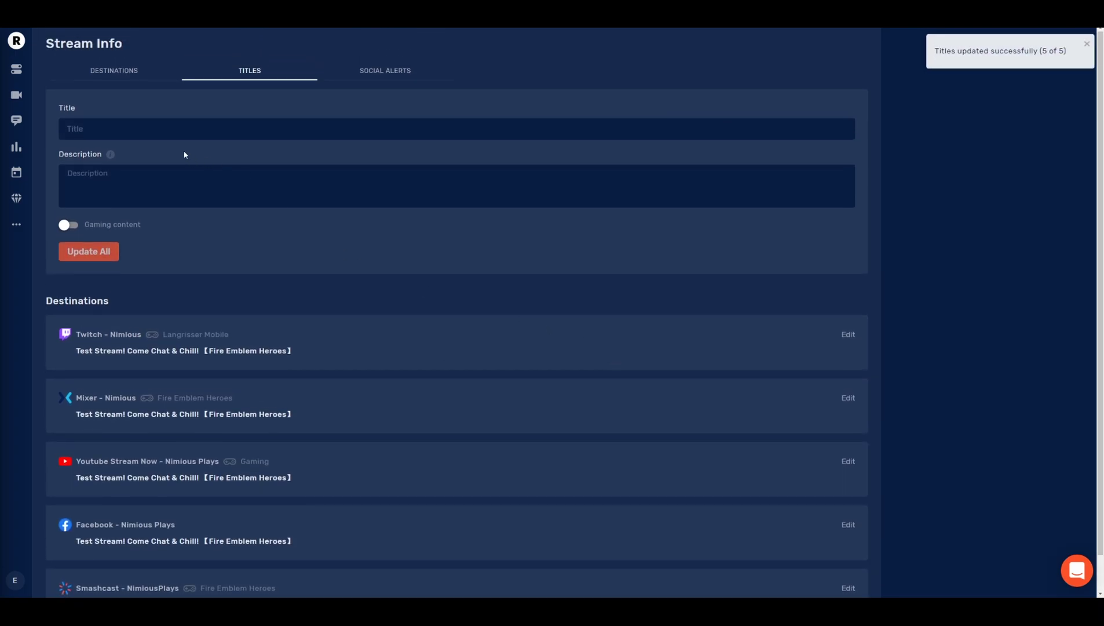
{"action": "scroll", "coordinate": [187, 378], "scroll_direction": "down", "scroll_amount": 1}
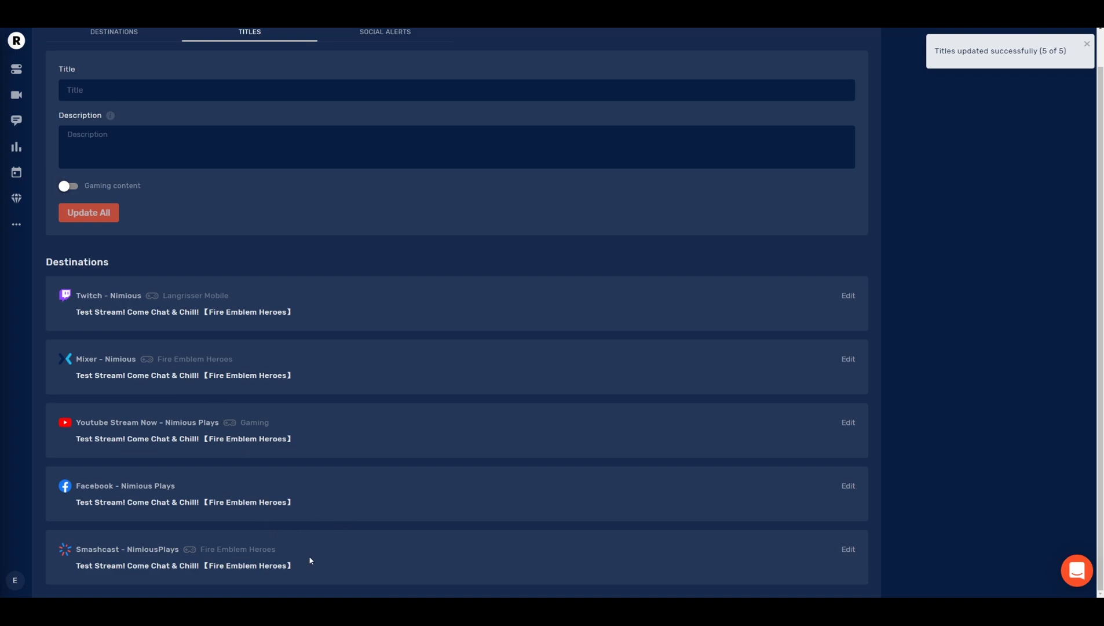
{"action": "scroll", "coordinate": [423, 310], "scroll_direction": "up", "scroll_amount": 1}
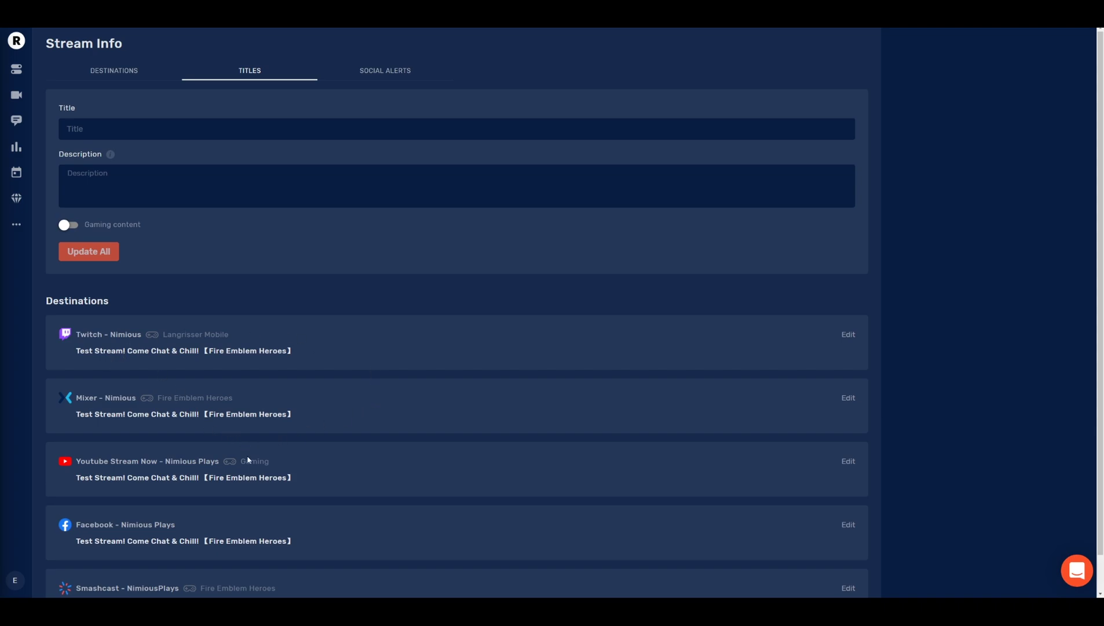
- Set the Twitch destination's category to Fire Emblem Mobile and update it
{"action": "scroll", "coordinate": [441, 452], "scroll_direction": "down", "scroll_amount": 1}
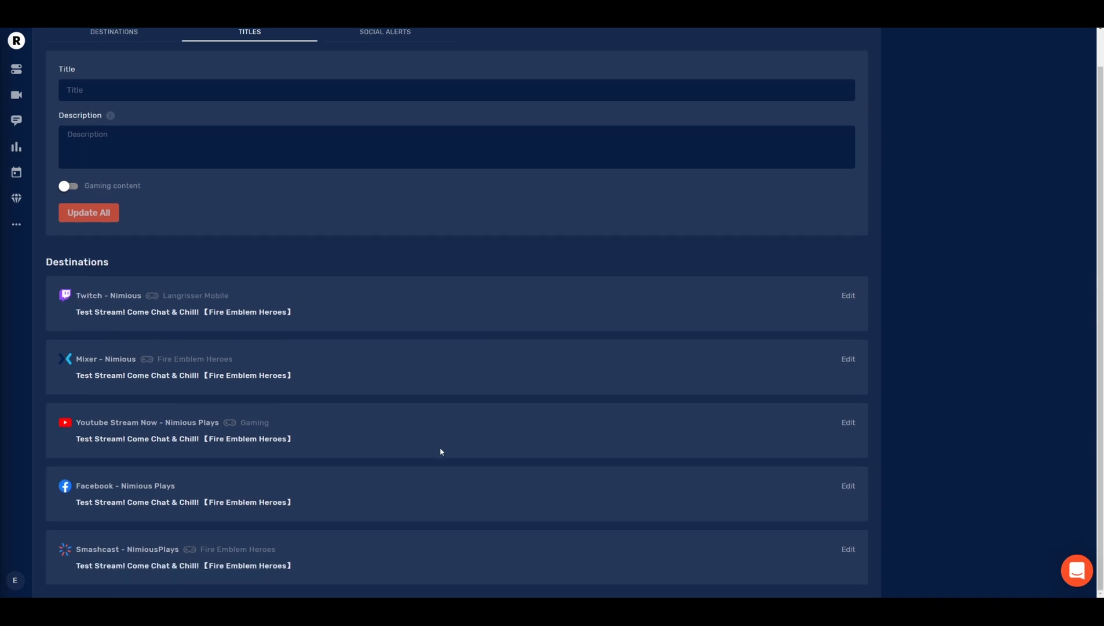
{"action": "left_click", "coordinate": [848, 296]}
{"action": "left_click", "coordinate": [135, 382]}
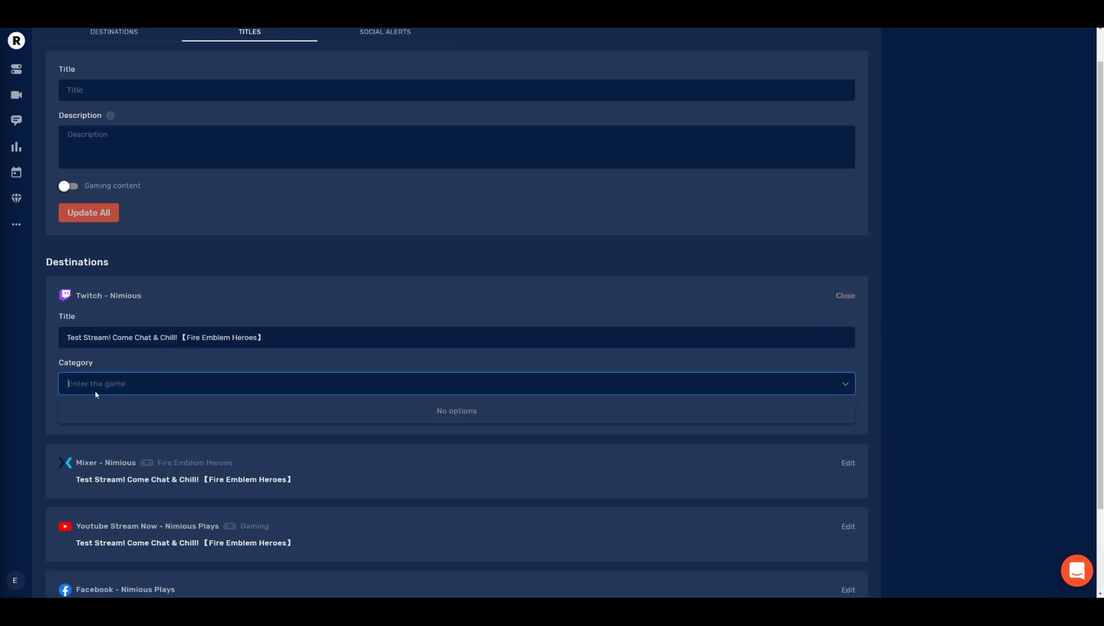
{"action": "left_click", "coordinate": [94, 391]}
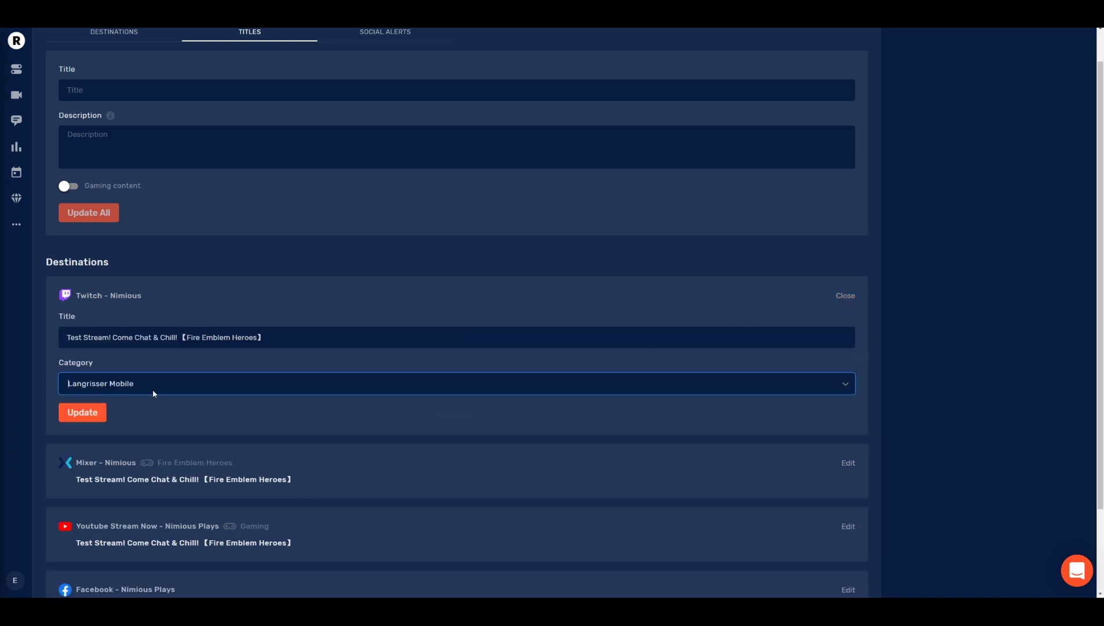
{"action": "left_click", "coordinate": [115, 382]}
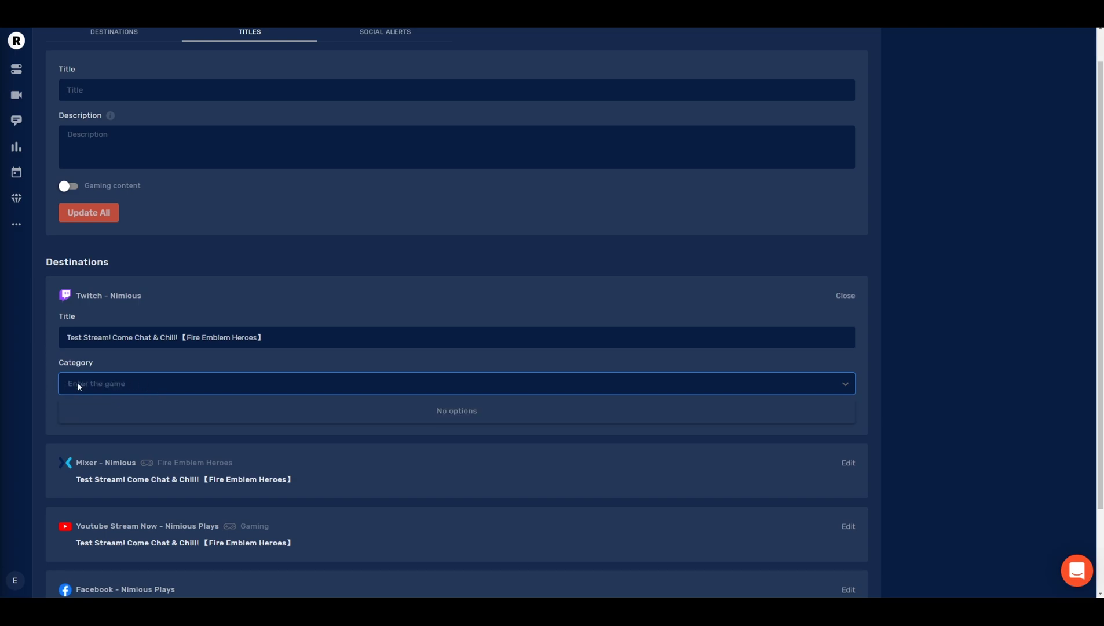
{"action": "type", "text": "Fire Emblem"}
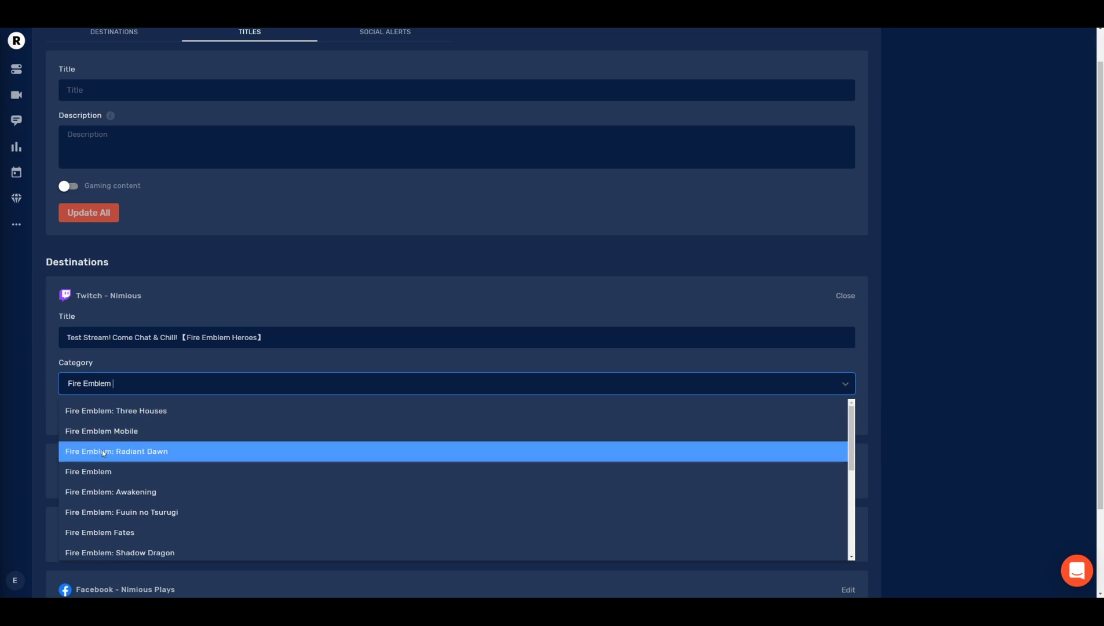
{"action": "left_click", "coordinate": [99, 432]}
{"action": "left_click", "coordinate": [92, 414]}
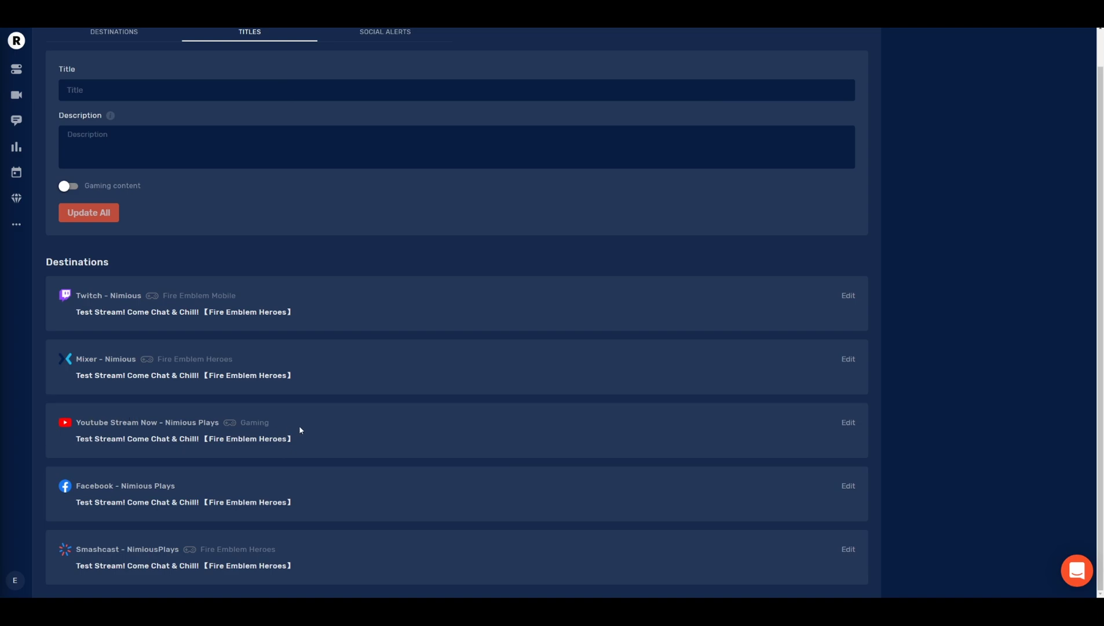
- Review the social alert options for Twitter, Discord and Facebook and the go-live message text
{"action": "scroll", "coordinate": [308, 212], "scroll_direction": "up", "scroll_amount": 1}
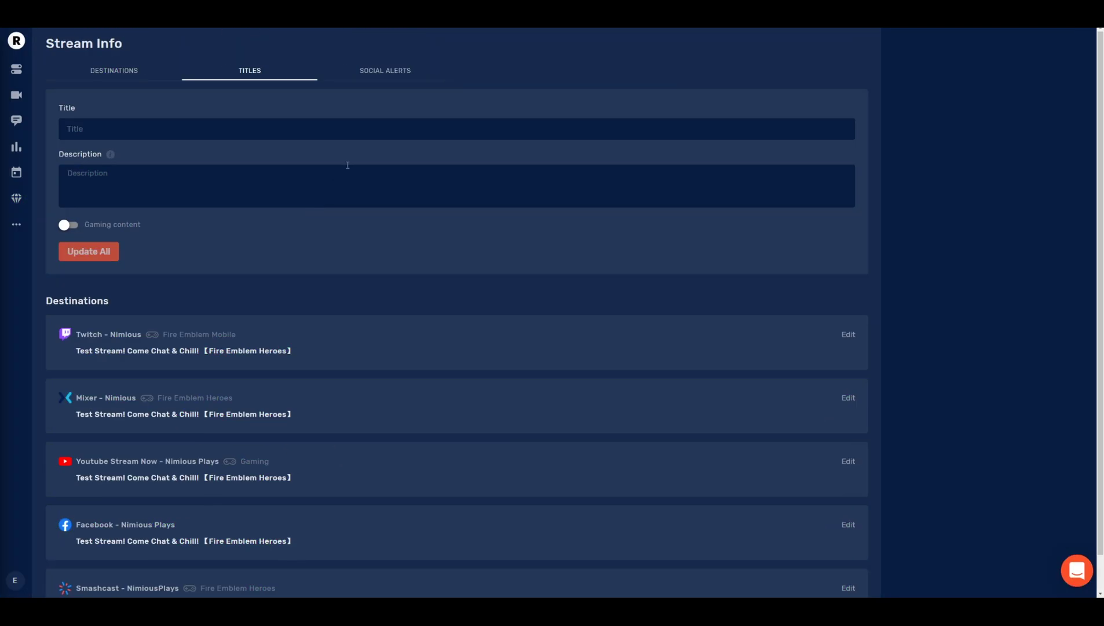
{"action": "left_click", "coordinate": [366, 79]}
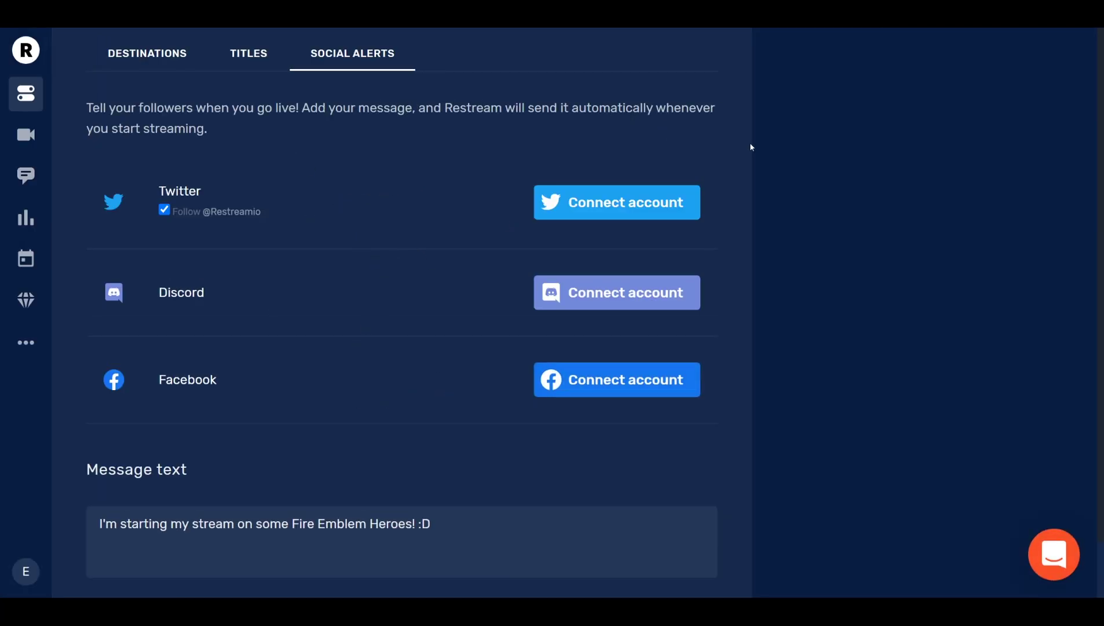
{"action": "scroll", "coordinate": [300, 384], "scroll_direction": "down", "scroll_amount": 1}
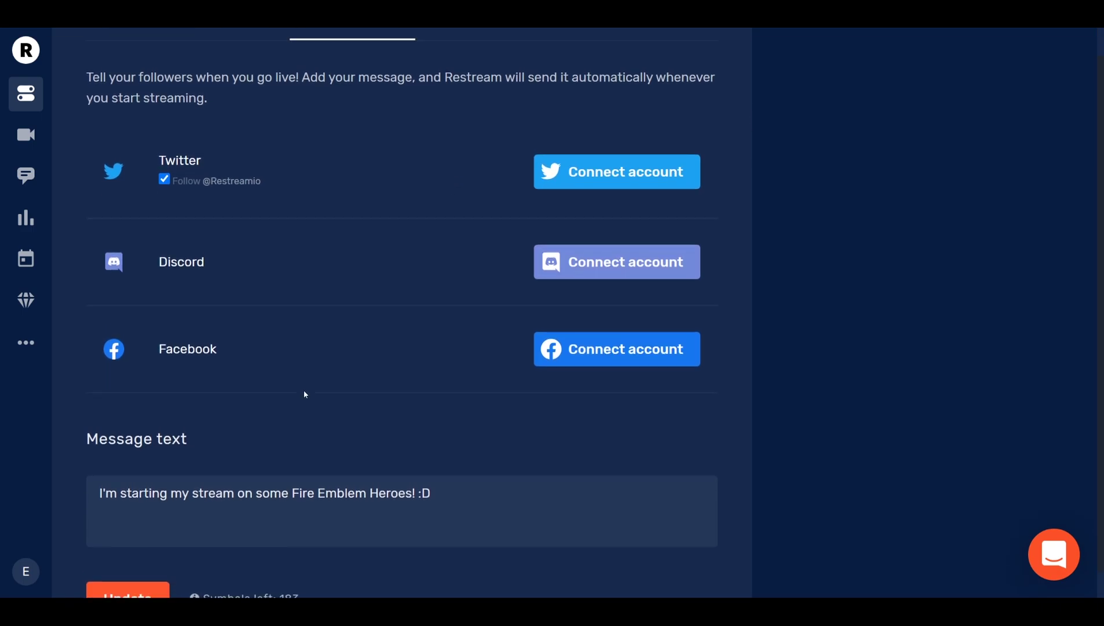
{"action": "left_click_drag", "start_coordinate": [432, 463], "coordinate": [89, 445]}
{"action": "scroll", "coordinate": [341, 383], "scroll_direction": "up", "scroll_amount": 1}
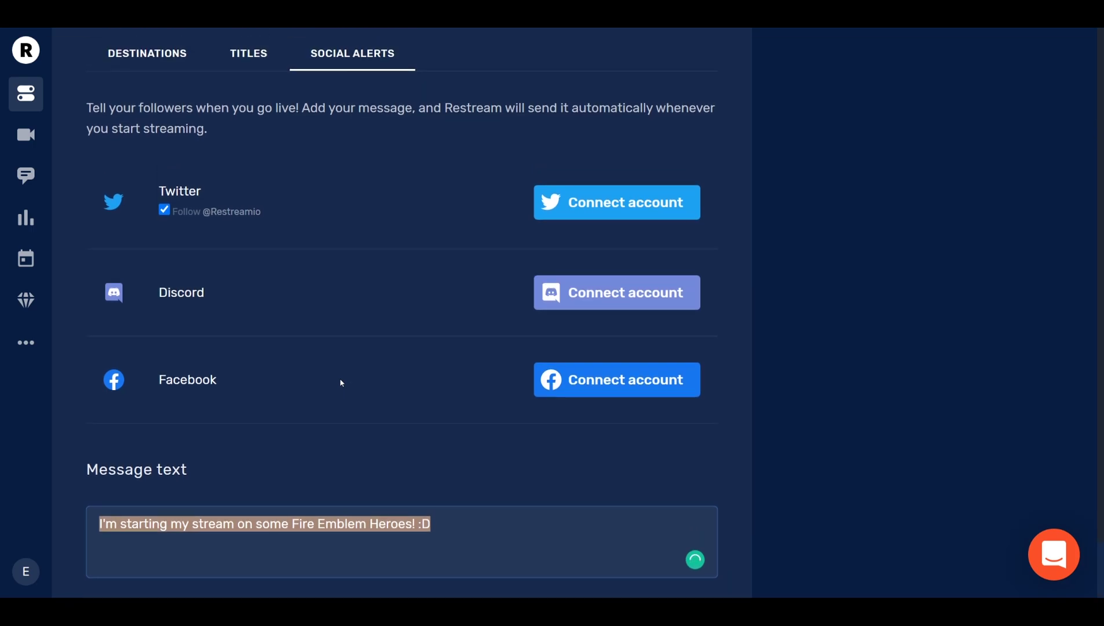
{"action": "left_click", "coordinate": [341, 383]}
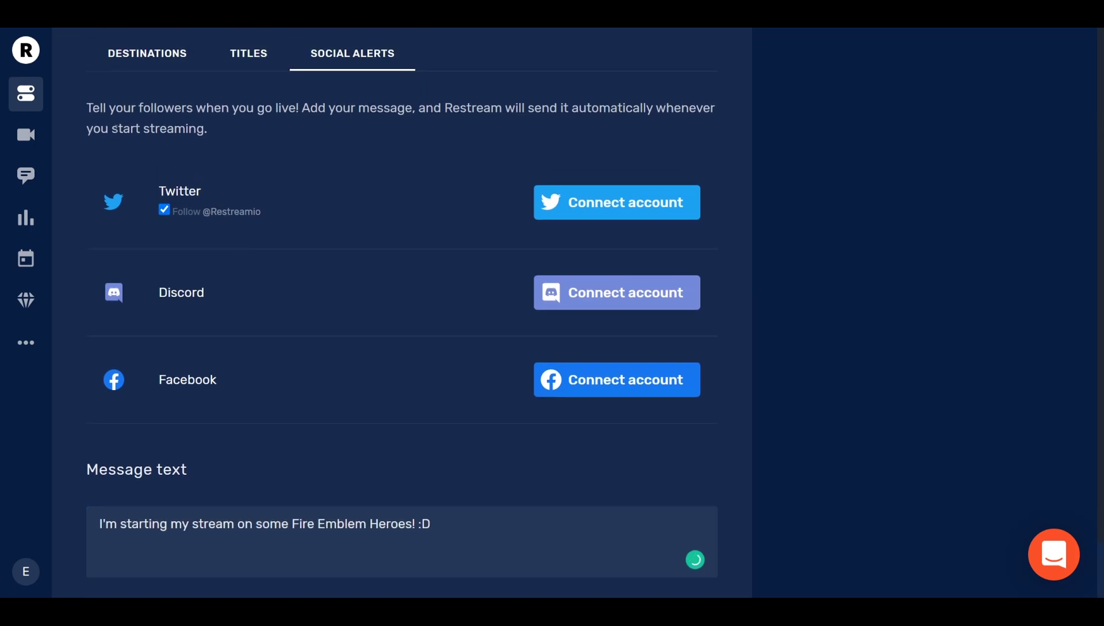
- Open the Live Studio and turn off the camera
{"action": "left_click", "coordinate": [23, 146]}
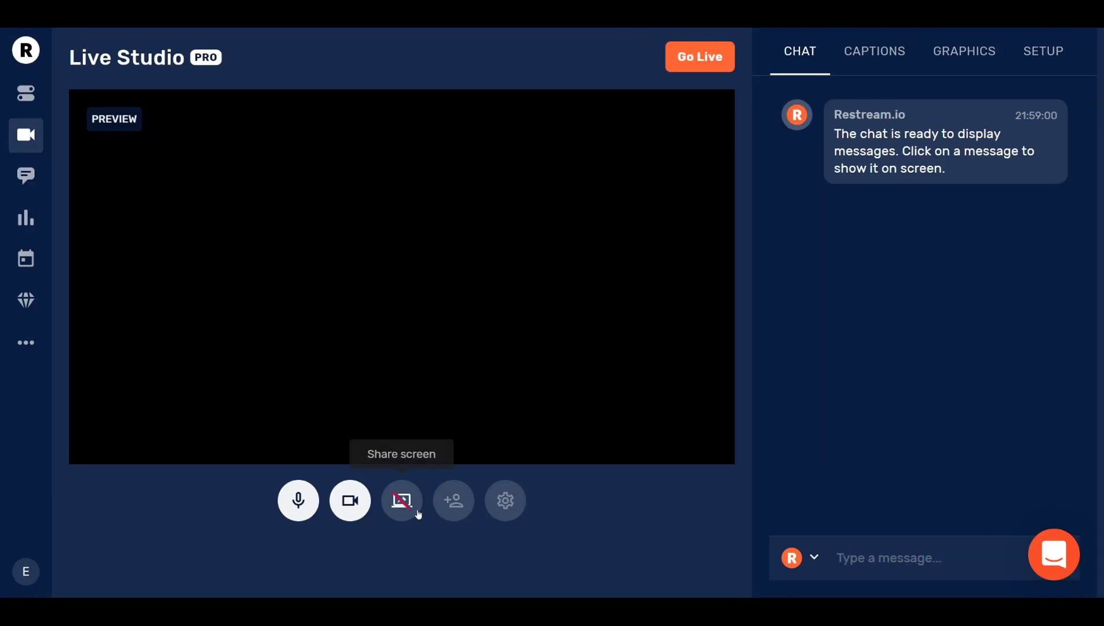
{"action": "left_click", "coordinate": [350, 500]}
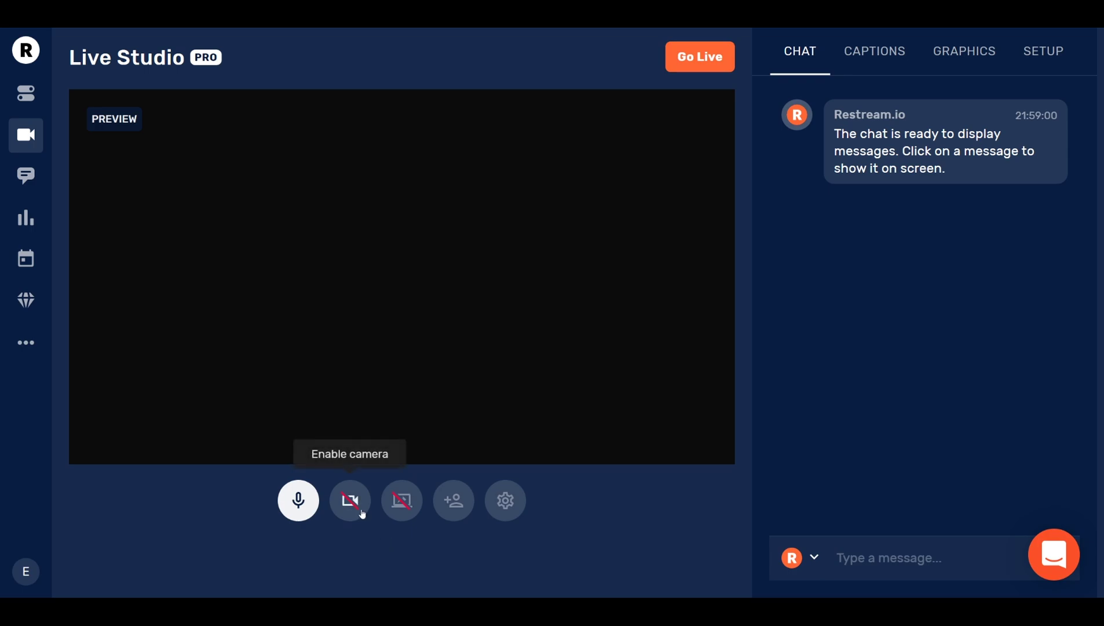
- Set the studio's audio input to Microphone (Yeti Stereo Microphone) and check the video source setting
{"action": "left_click", "coordinate": [502, 512]}
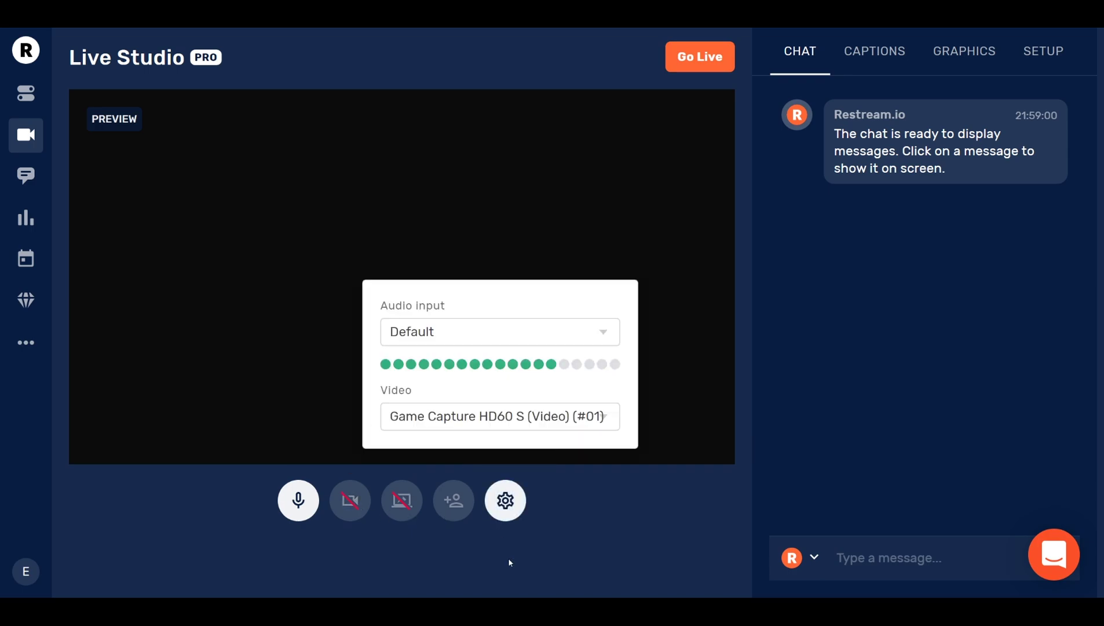
{"action": "left_click", "coordinate": [691, 505]}
{"action": "left_click", "coordinate": [506, 500]}
{"action": "left_click", "coordinate": [468, 338]}
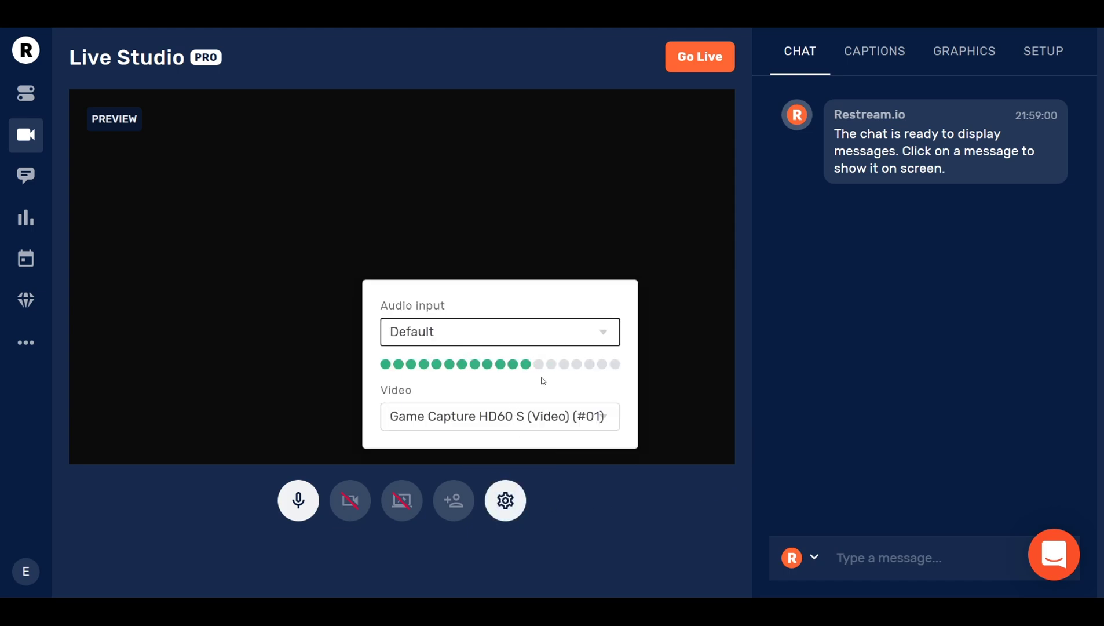
{"action": "key", "text": "Down"}
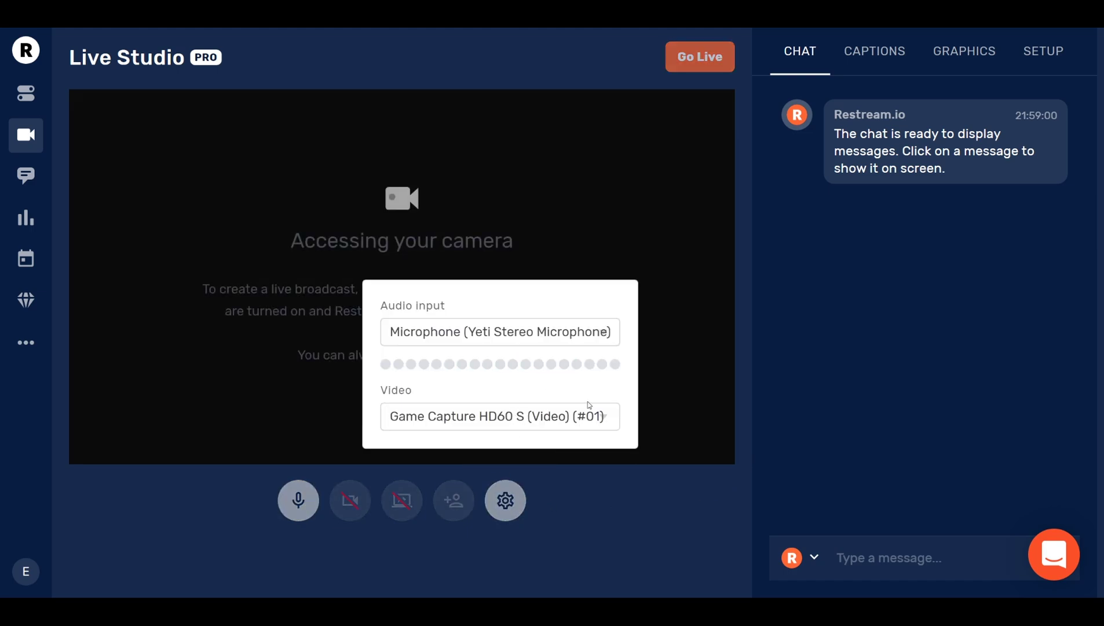
{"action": "left_click", "coordinate": [435, 428]}
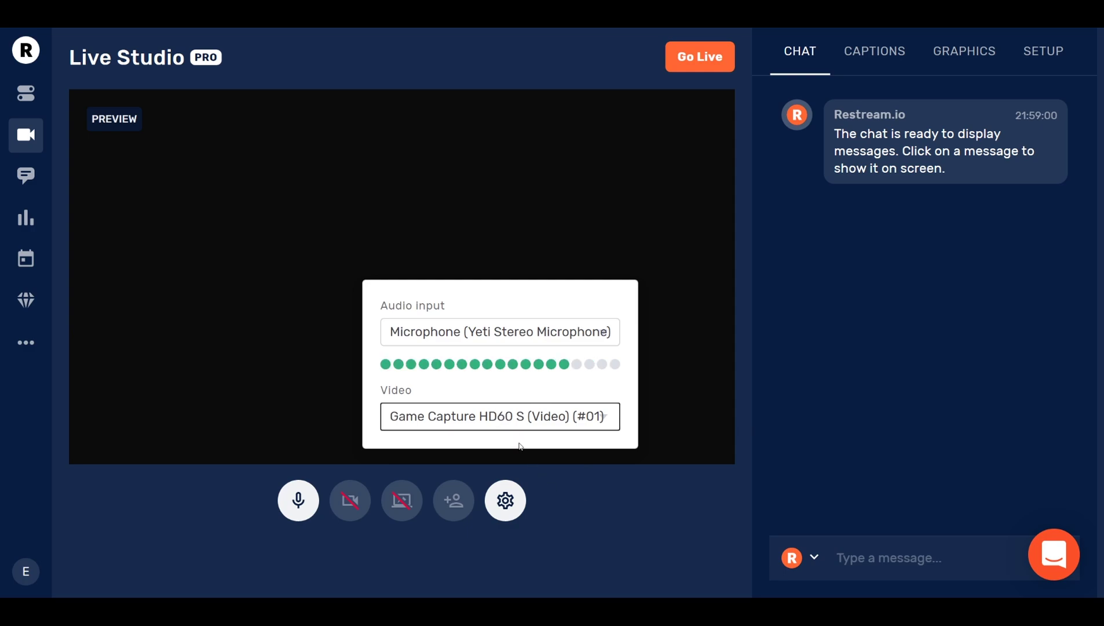
{"action": "left_click", "coordinate": [553, 501]}
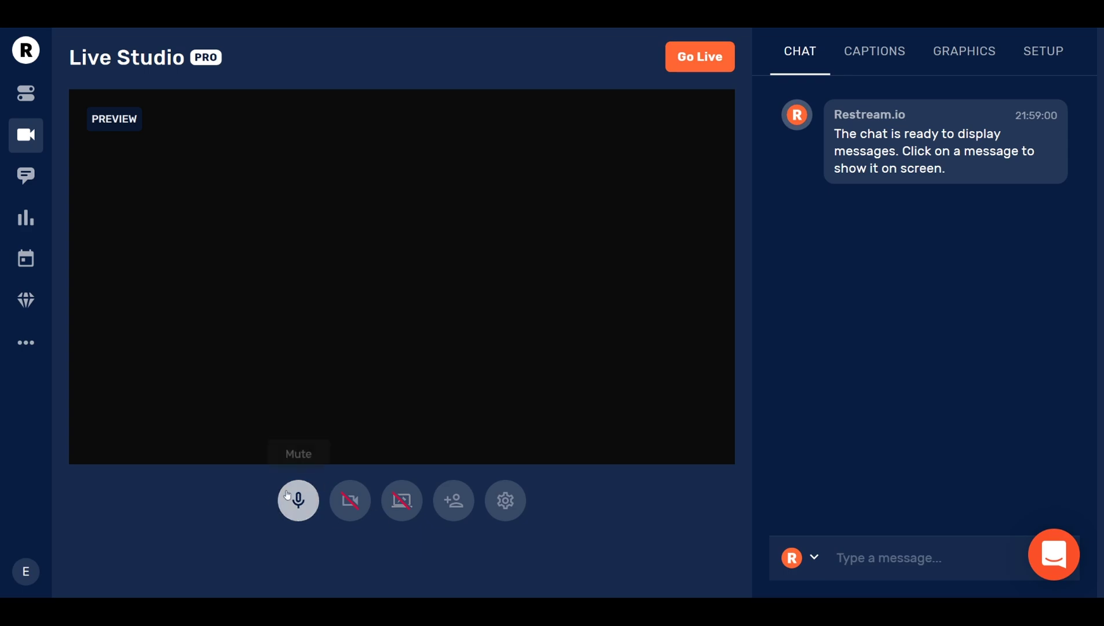
- Start screen sharing in the Live Studio with the entire Screen 1 as the source
{"action": "left_click", "coordinate": [403, 503]}
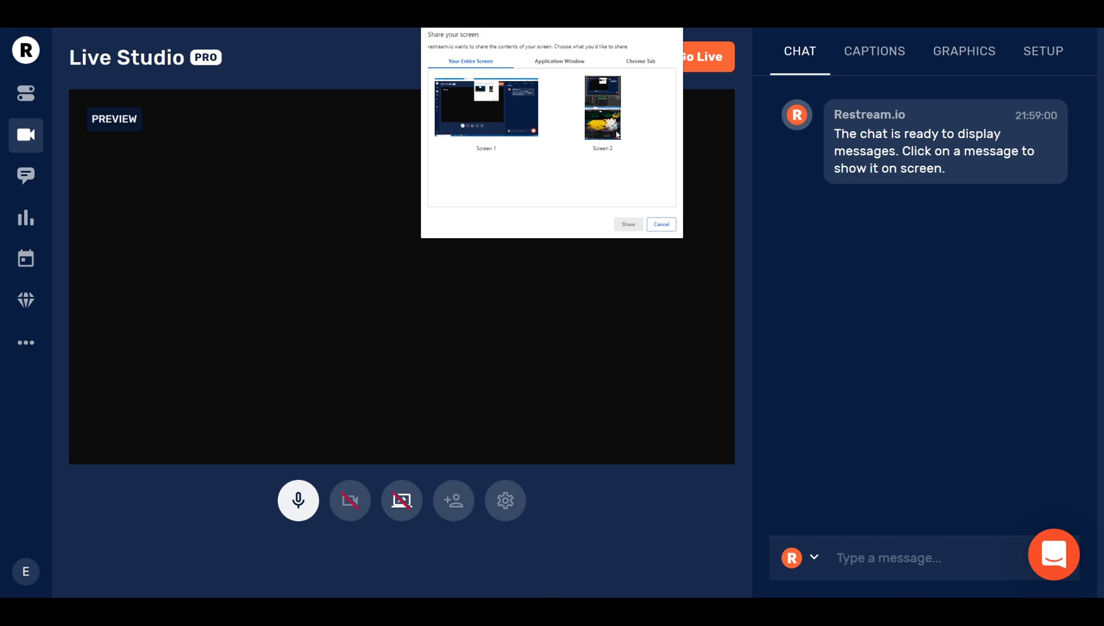
{"action": "left_click", "coordinate": [505, 126]}
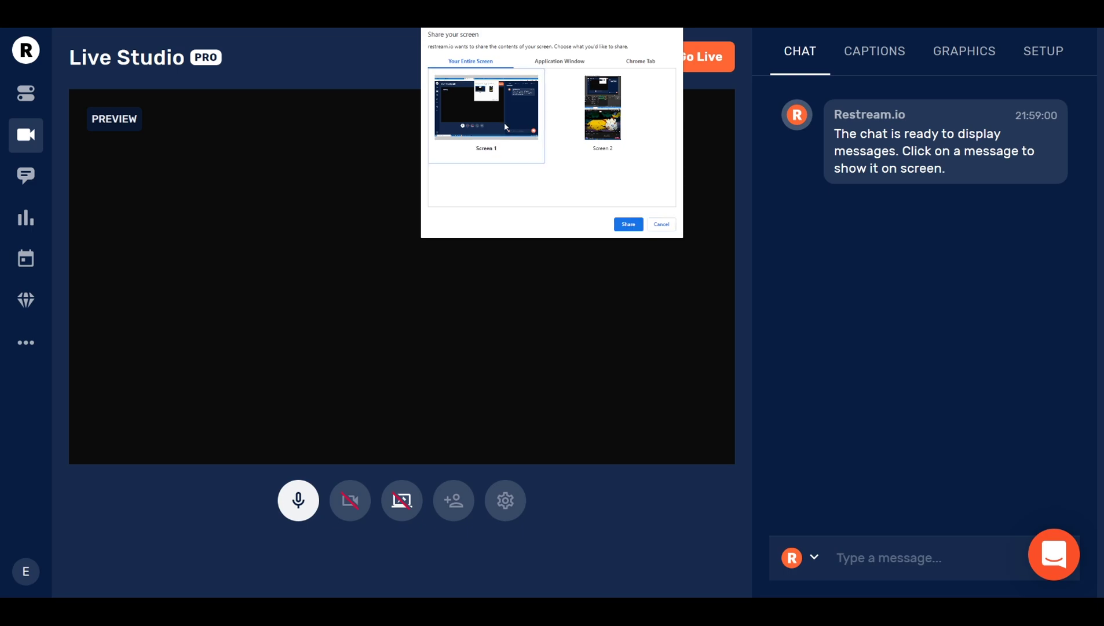
{"action": "left_click", "coordinate": [630, 226]}
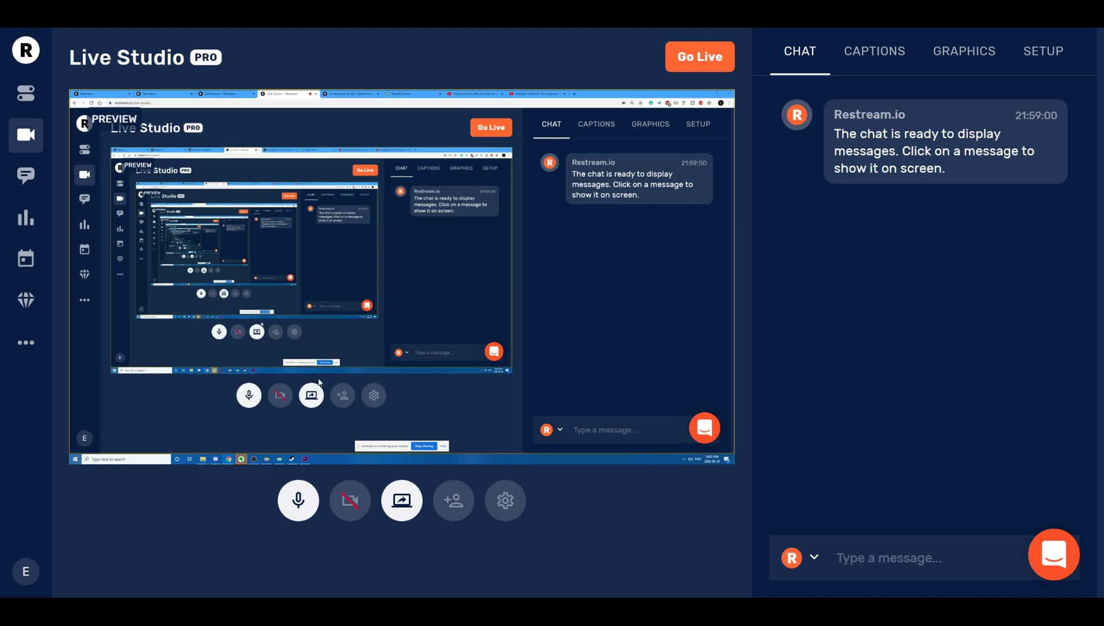
- Switch to Steam, browse the game library and open a game's page to check how the screen share looks
{"action": "key", "text": "alt+Tab"}
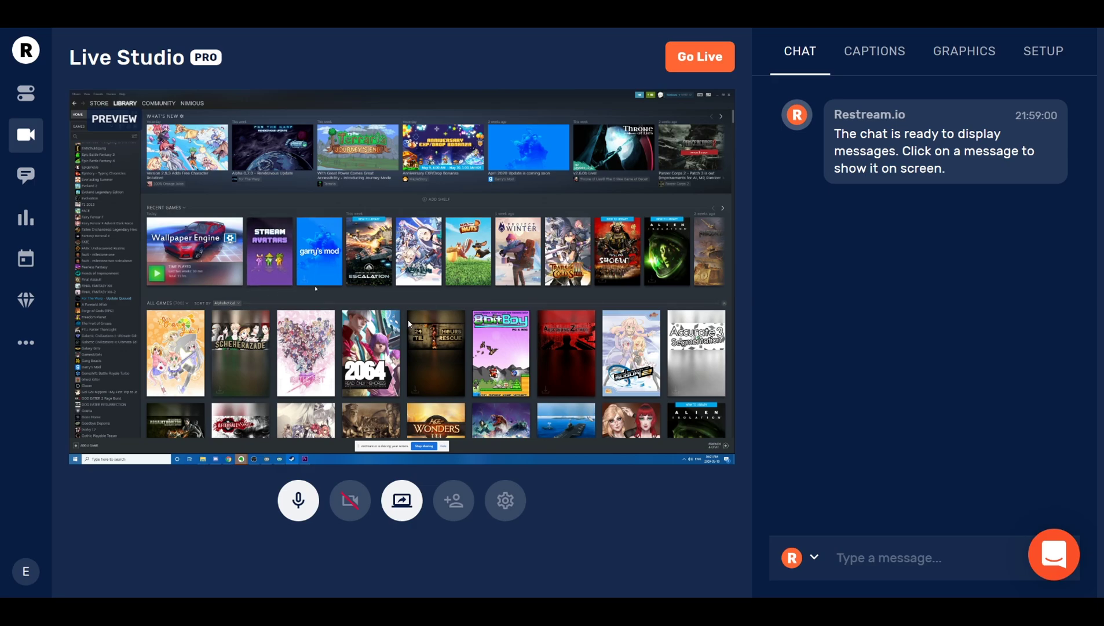
{"action": "scroll", "coordinate": [195, 405], "scroll_direction": "down", "scroll_amount": 5}
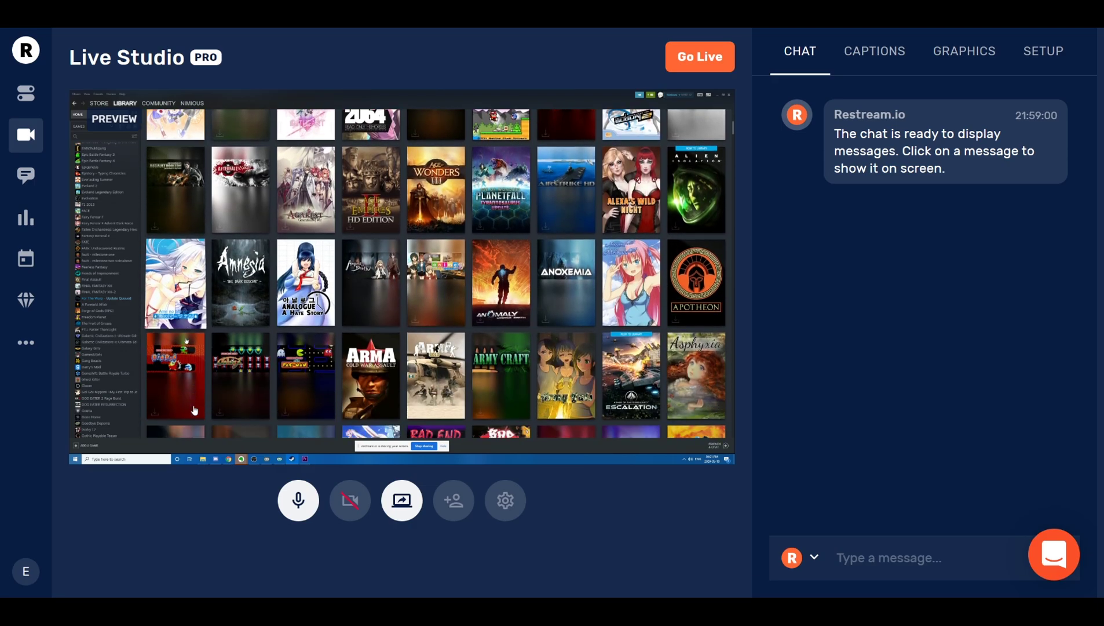
{"action": "scroll", "coordinate": [195, 410], "scroll_direction": "up", "scroll_amount": 10}
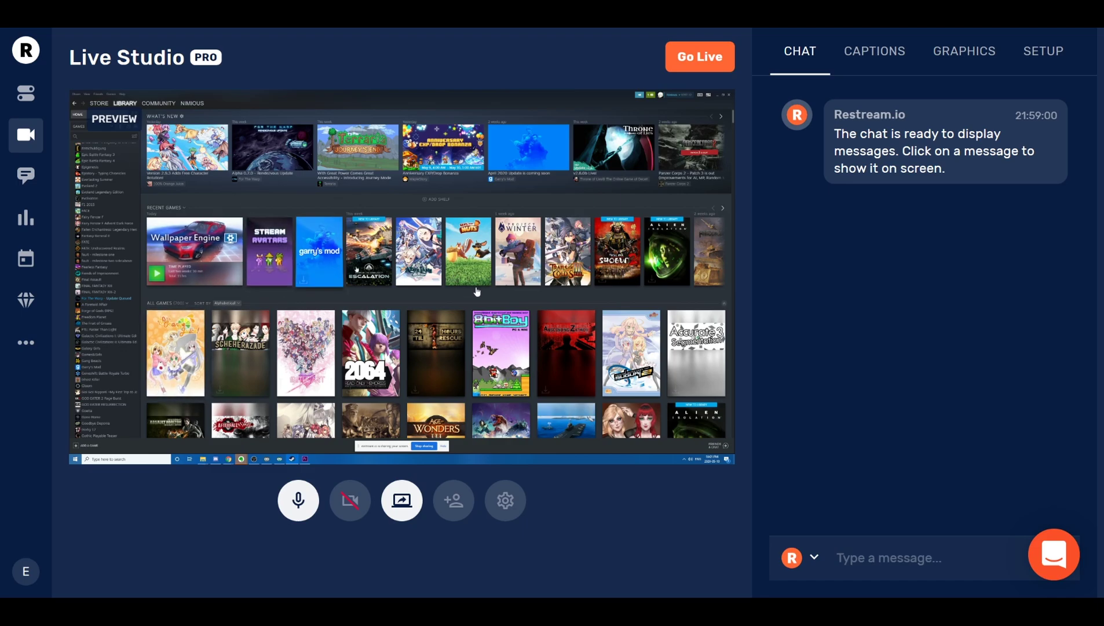
{"action": "left_click", "coordinate": [104, 298]}
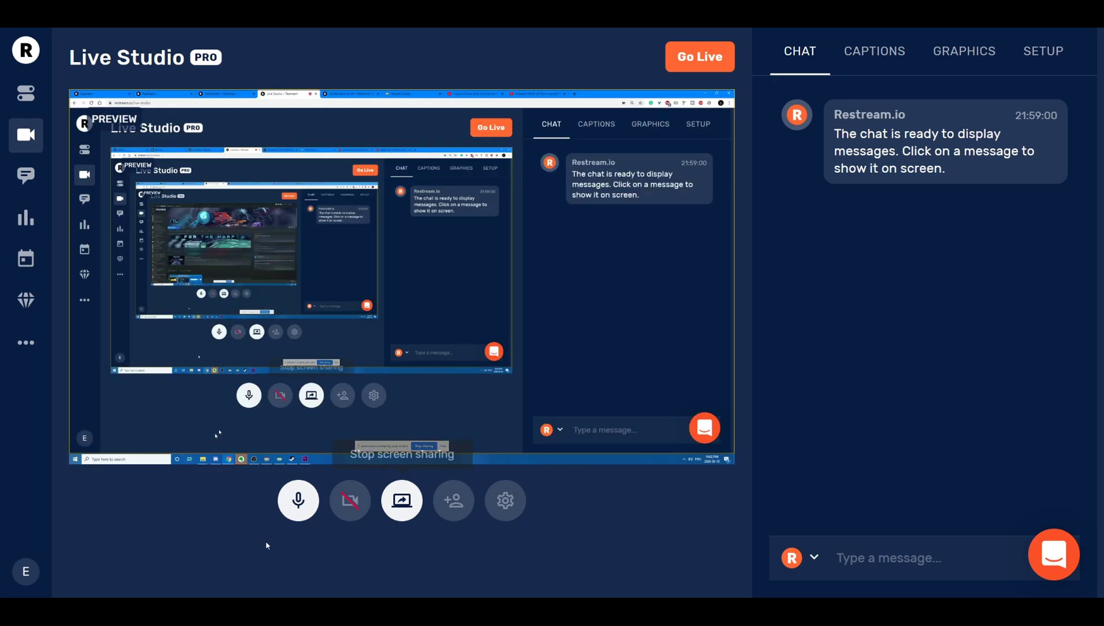
- Show the default Restream overlay from the graphics options and check it over the For the Warp page in Steam
{"action": "mouse_move", "coordinate": [901, 120]}
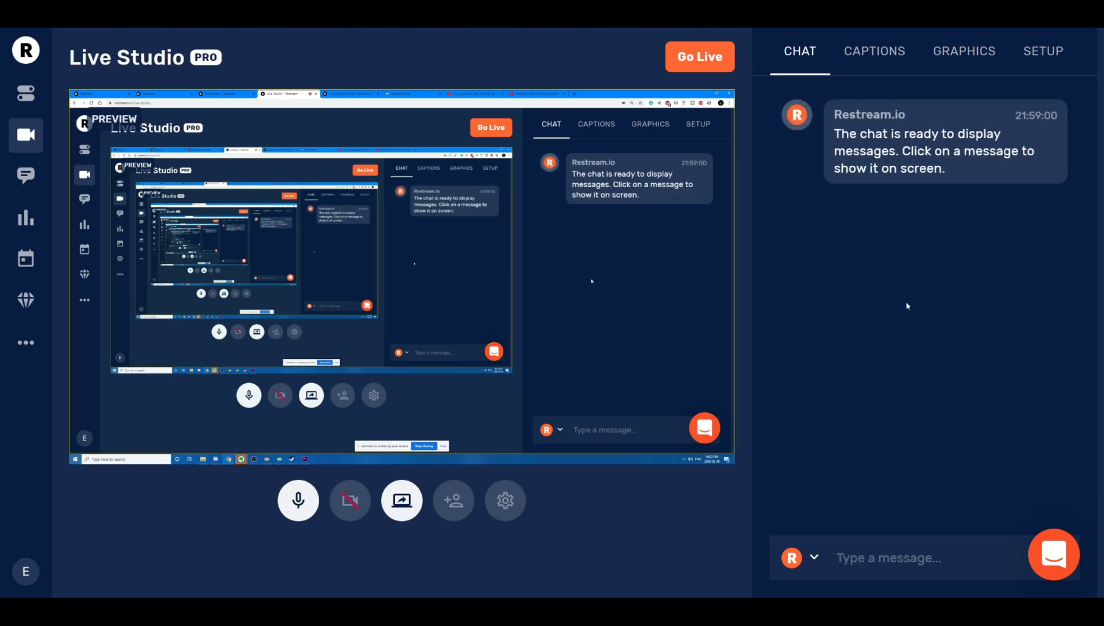
{"action": "left_click", "coordinate": [868, 53]}
{"action": "left_click", "coordinate": [966, 51]}
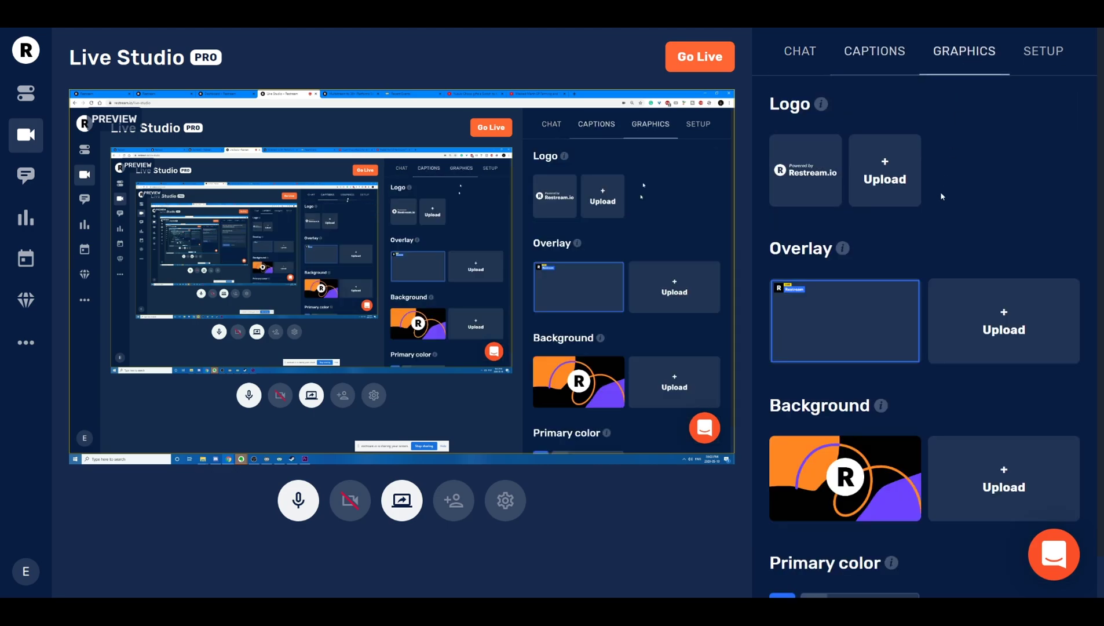
{"action": "scroll", "coordinate": [949, 222], "scroll_direction": "down", "scroll_amount": 1}
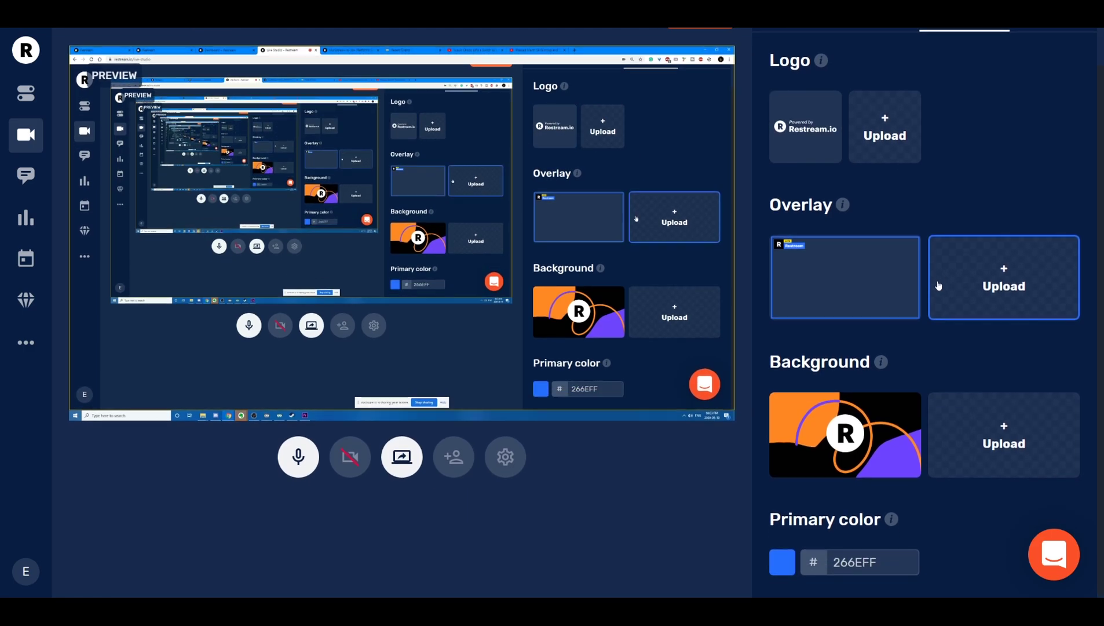
{"action": "scroll", "coordinate": [949, 334], "scroll_direction": "up", "scroll_amount": 1}
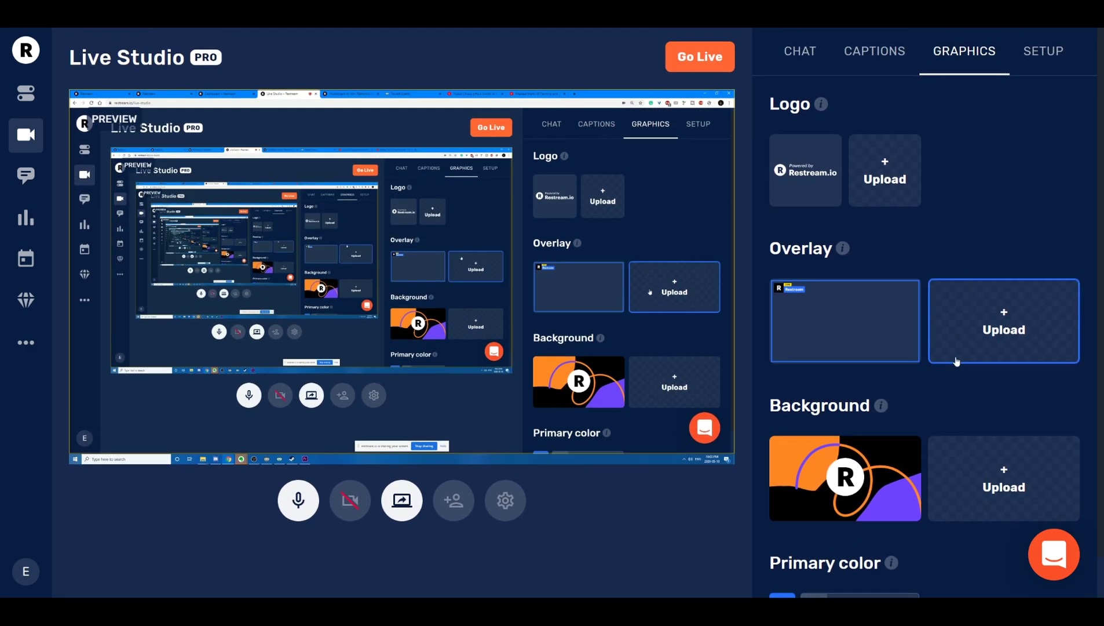
{"action": "mouse_move", "coordinate": [872, 486]}
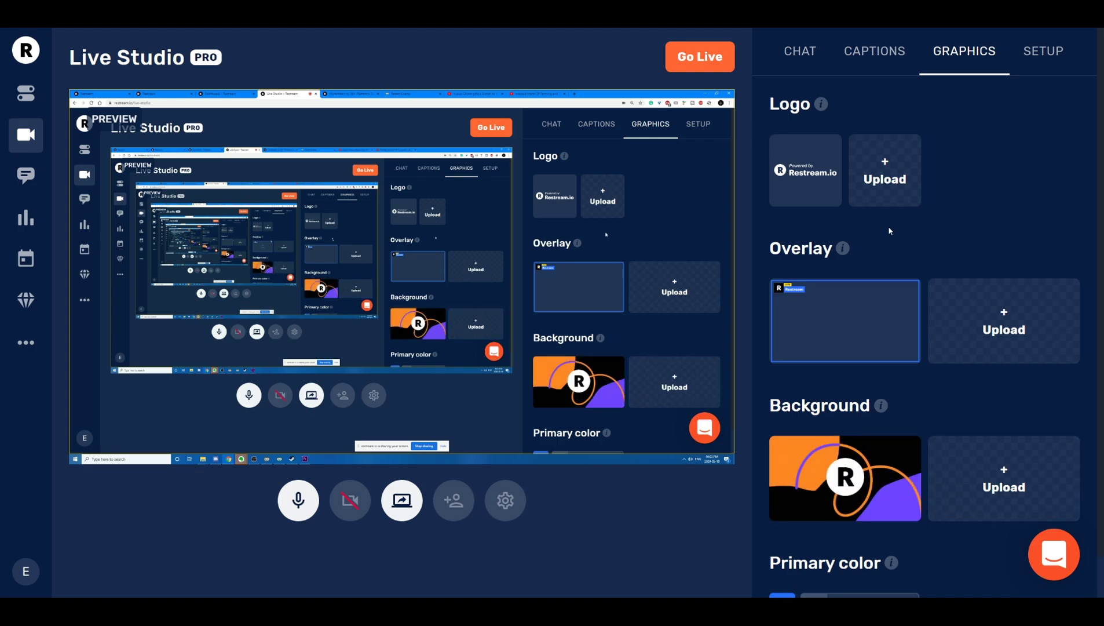
{"action": "left_click", "coordinate": [845, 319]}
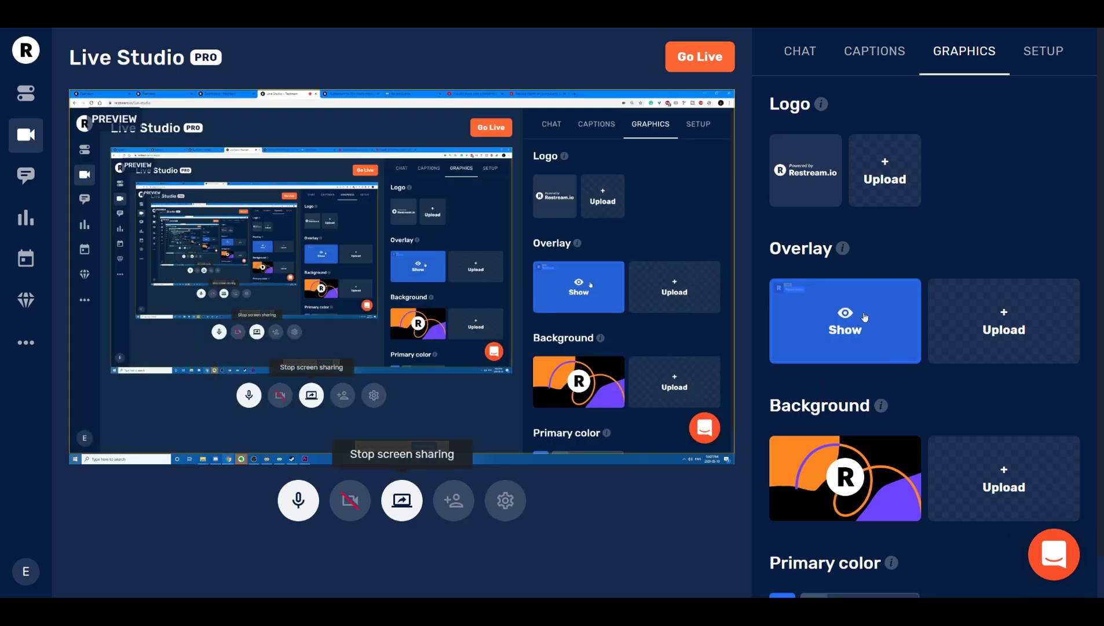
{"action": "left_click", "coordinate": [831, 321]}
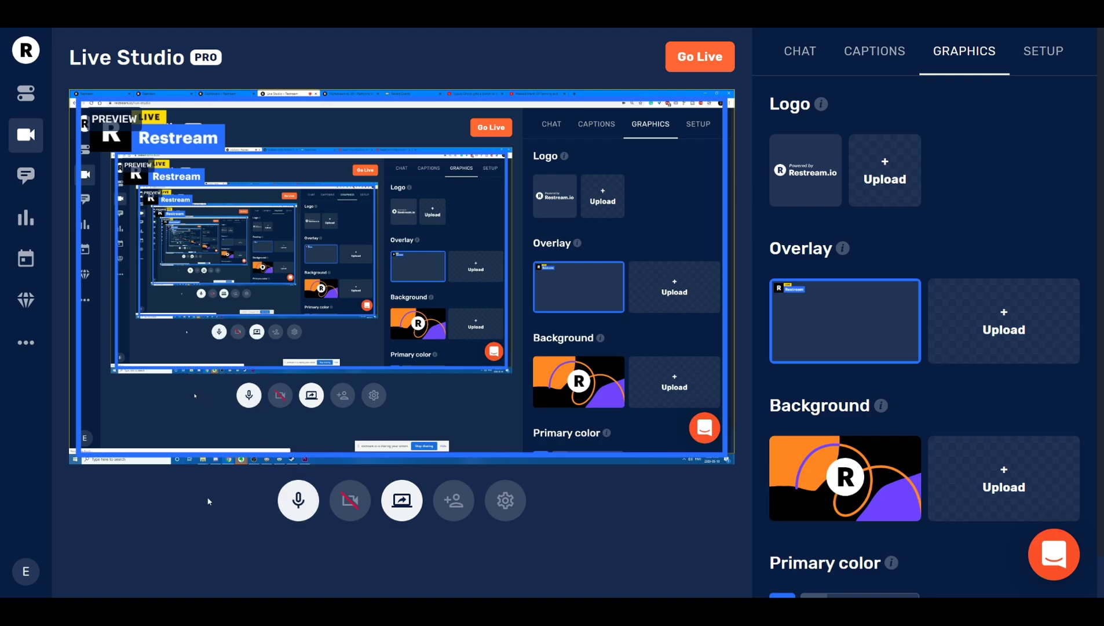
{"action": "key", "text": "alt+Tab"}
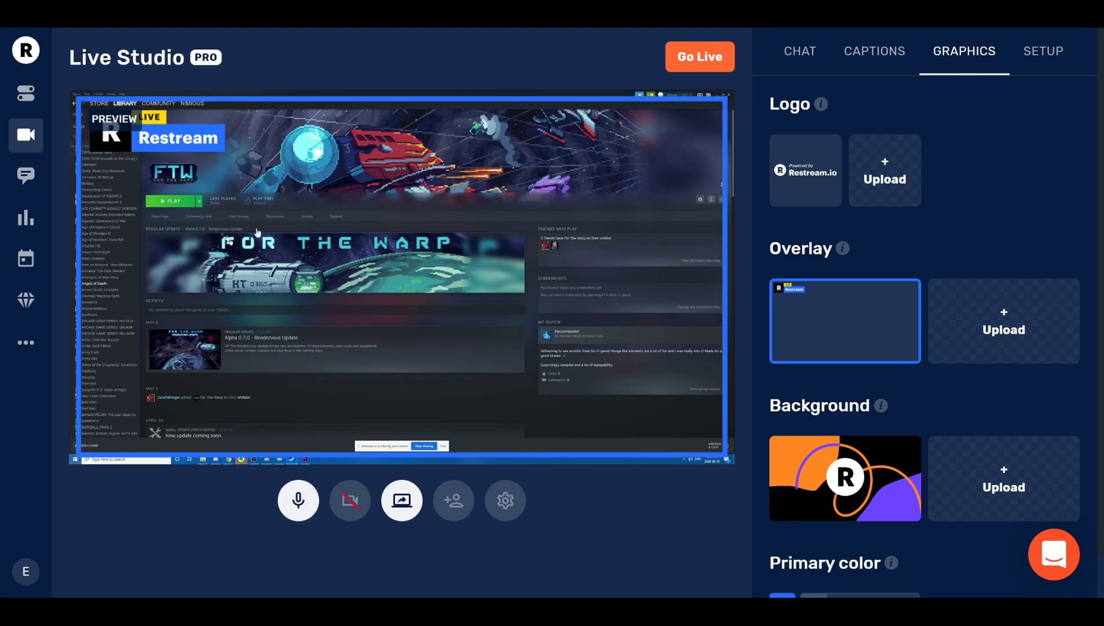
{"action": "left_click", "coordinate": [198, 185]}
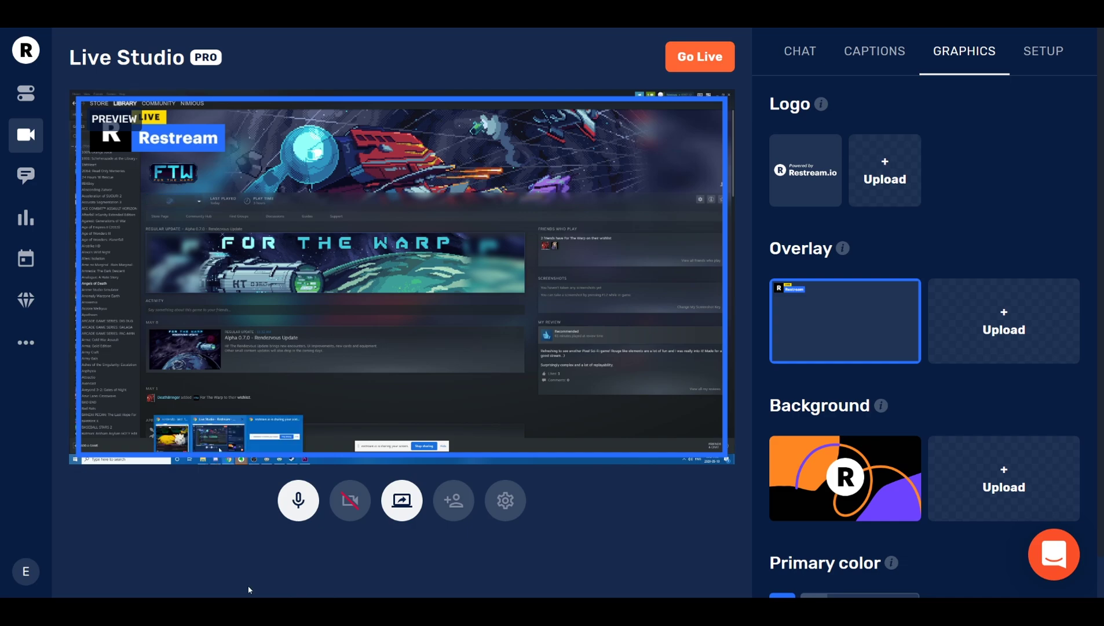
- Show the Powered by Restream.io logo on the preview and hide it again
{"action": "mouse_move", "coordinate": [833, 170]}
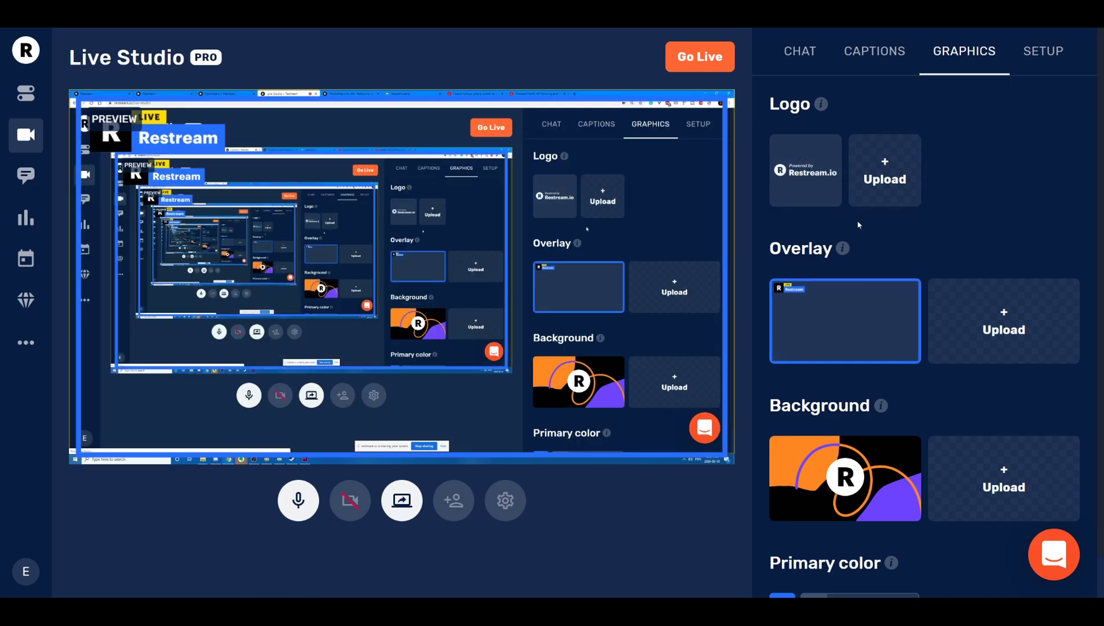
{"action": "left_click", "coordinate": [805, 164]}
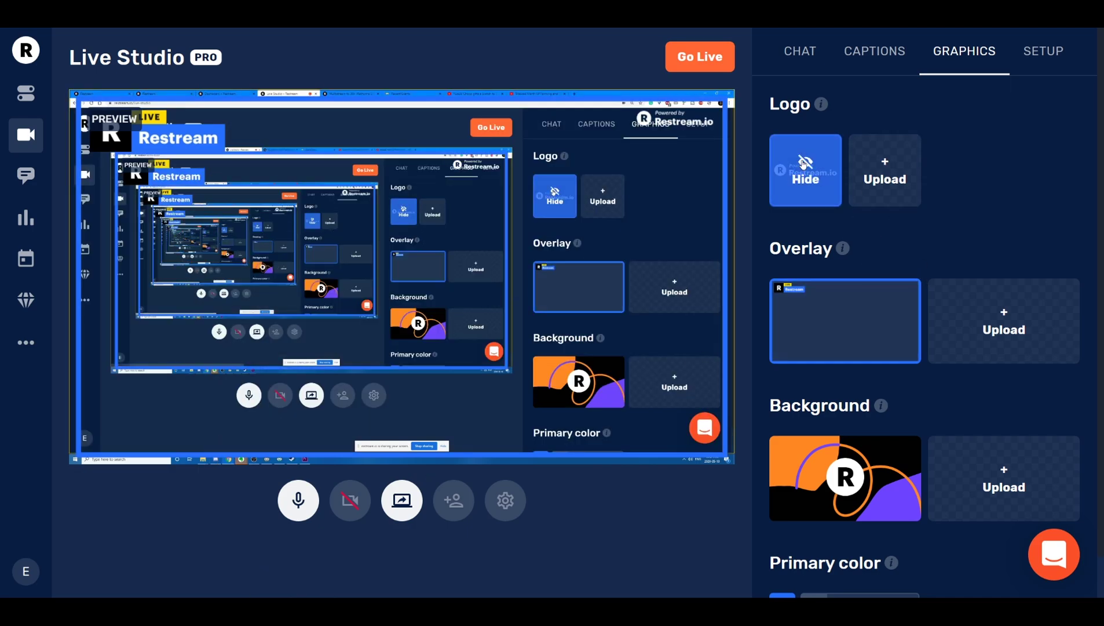
{"action": "left_click", "coordinate": [805, 164]}
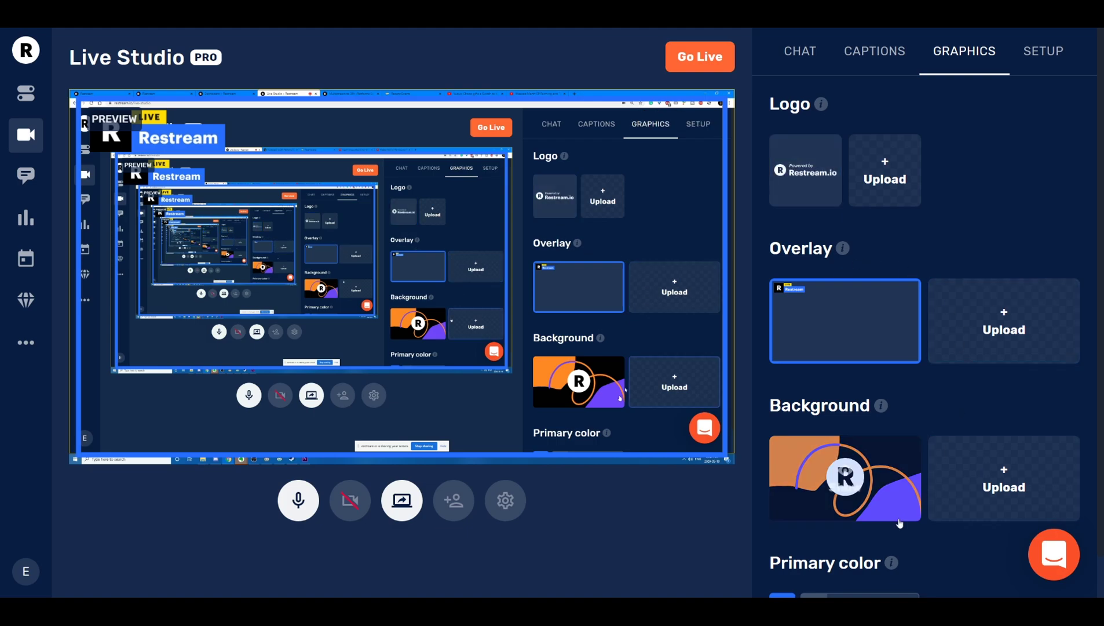
- Show the custom green-haired character logo on the stream, check it over the running game and return to the Live Studio
{"action": "scroll", "coordinate": [895, 510], "scroll_direction": "down", "scroll_amount": 1}
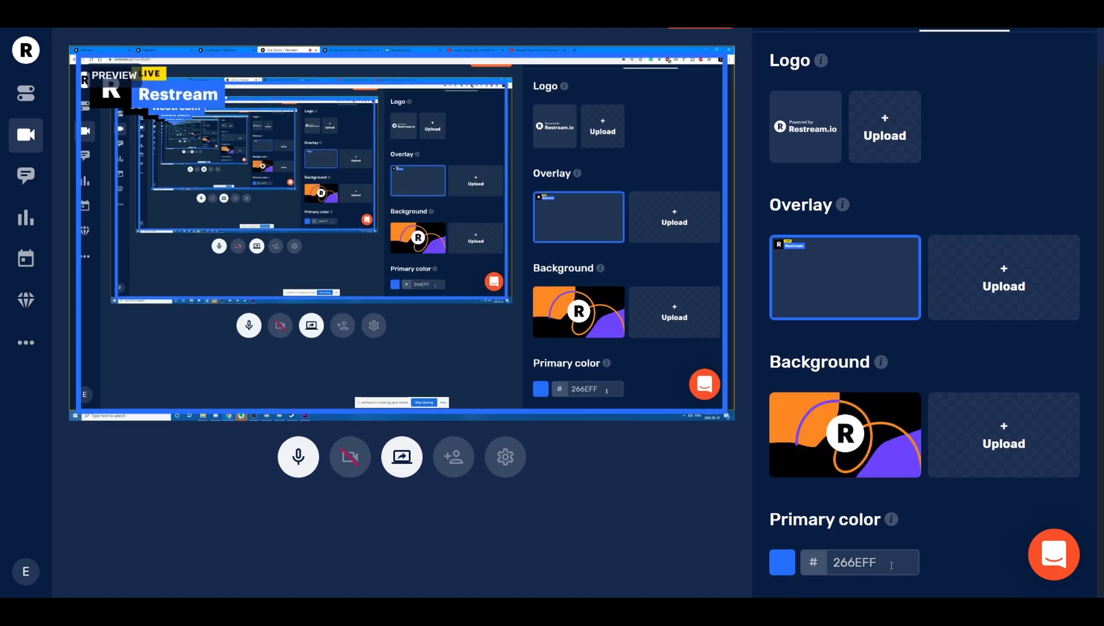
{"action": "scroll", "coordinate": [929, 518], "scroll_direction": "up", "scroll_amount": 1}
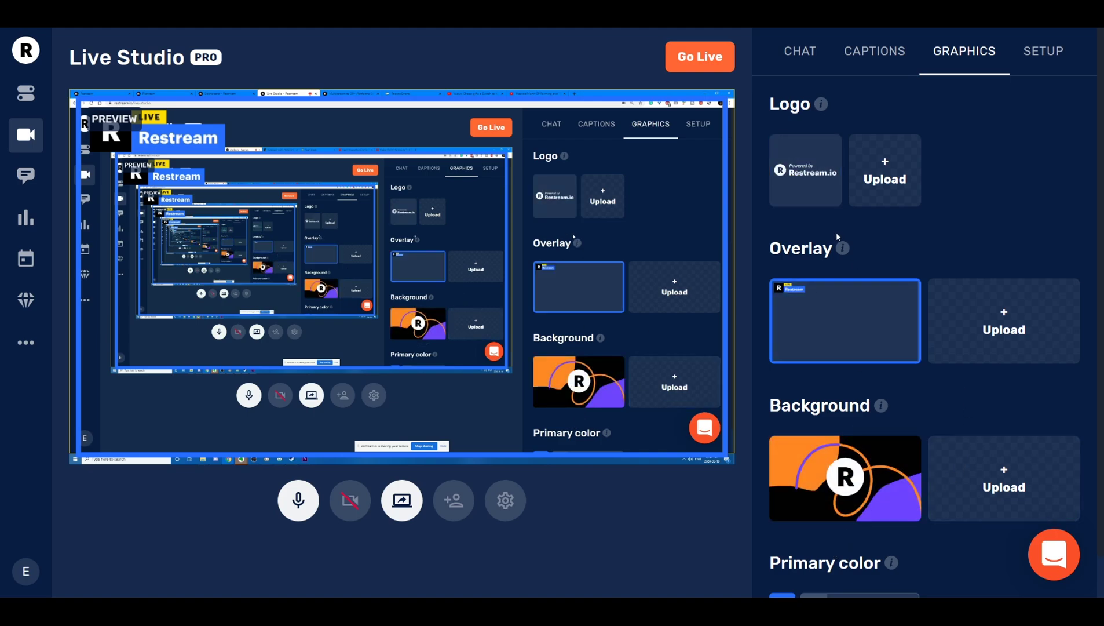
{"action": "scroll", "coordinate": [950, 377], "scroll_direction": "down", "scroll_amount": 1}
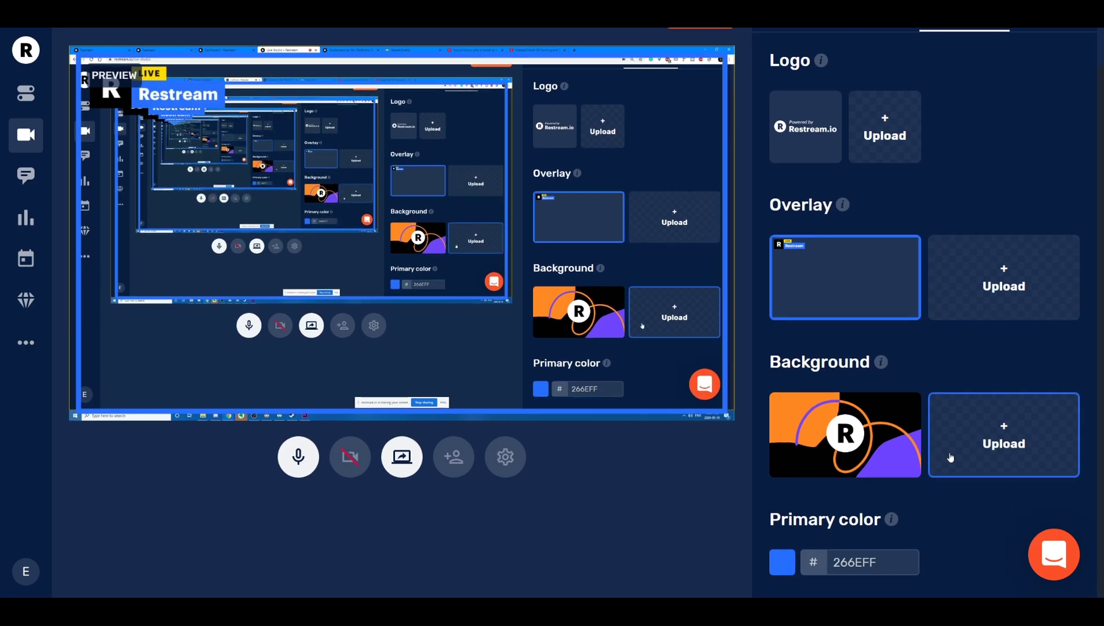
{"action": "scroll", "coordinate": [951, 377], "scroll_direction": "up", "scroll_amount": 1}
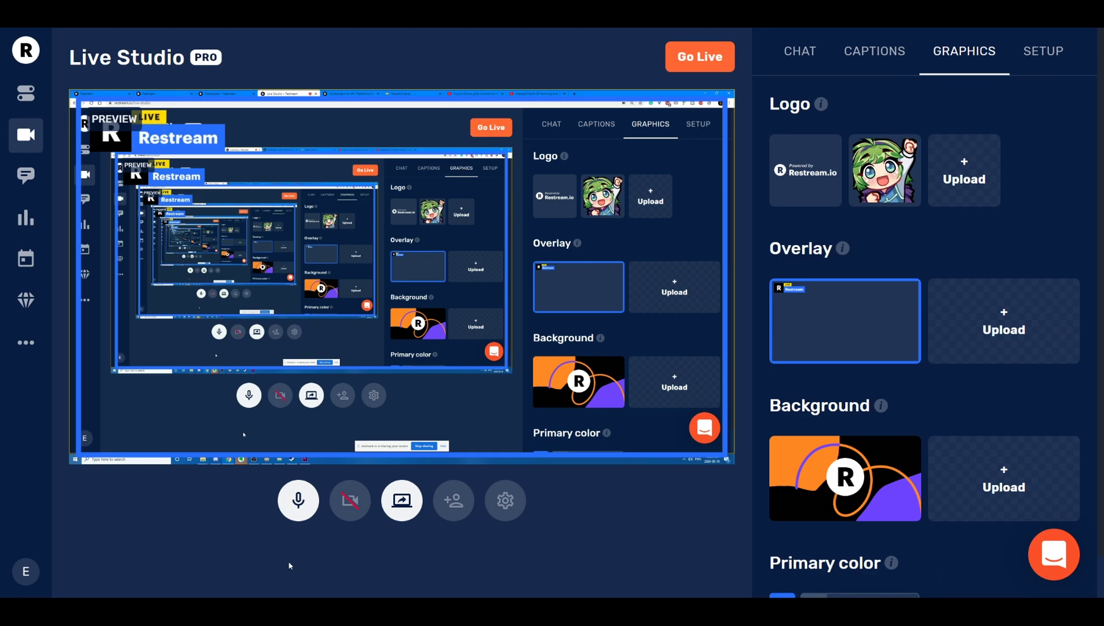
{"action": "left_click", "coordinate": [896, 179]}
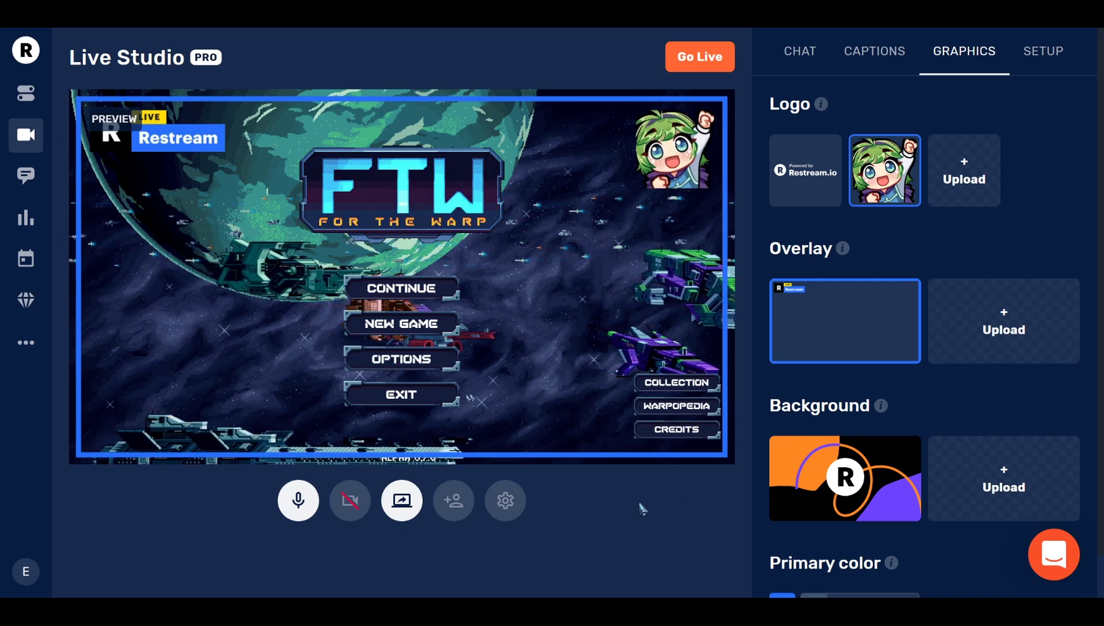
{"action": "key", "text": "alt+Tab"}
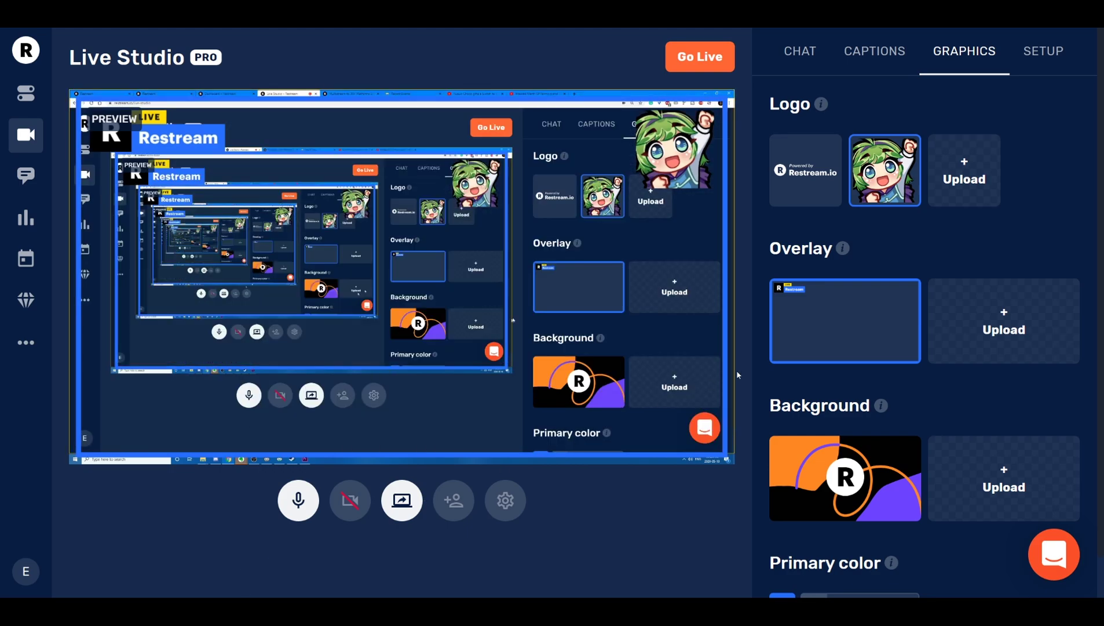
- Review the stream title, description and destination options in the studio's setup
{"action": "left_click", "coordinate": [1043, 51]}
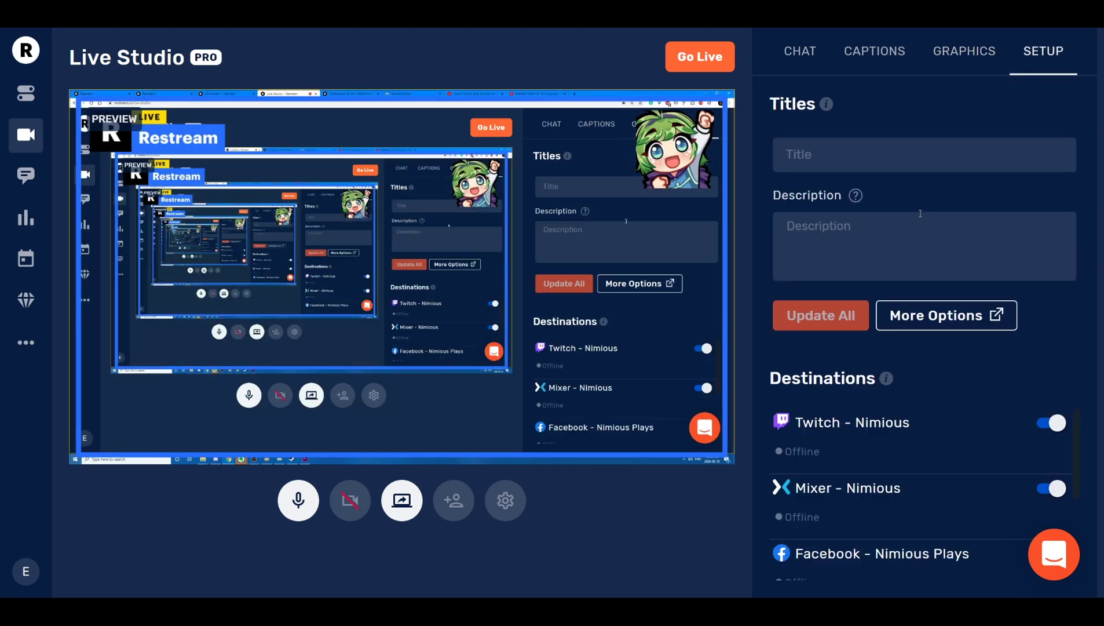
{"action": "left_click", "coordinate": [791, 277]}
{"action": "scroll", "coordinate": [899, 451], "scroll_direction": "down", "scroll_amount": 3}
{"action": "scroll", "coordinate": [901, 440], "scroll_direction": "up", "scroll_amount": 3}
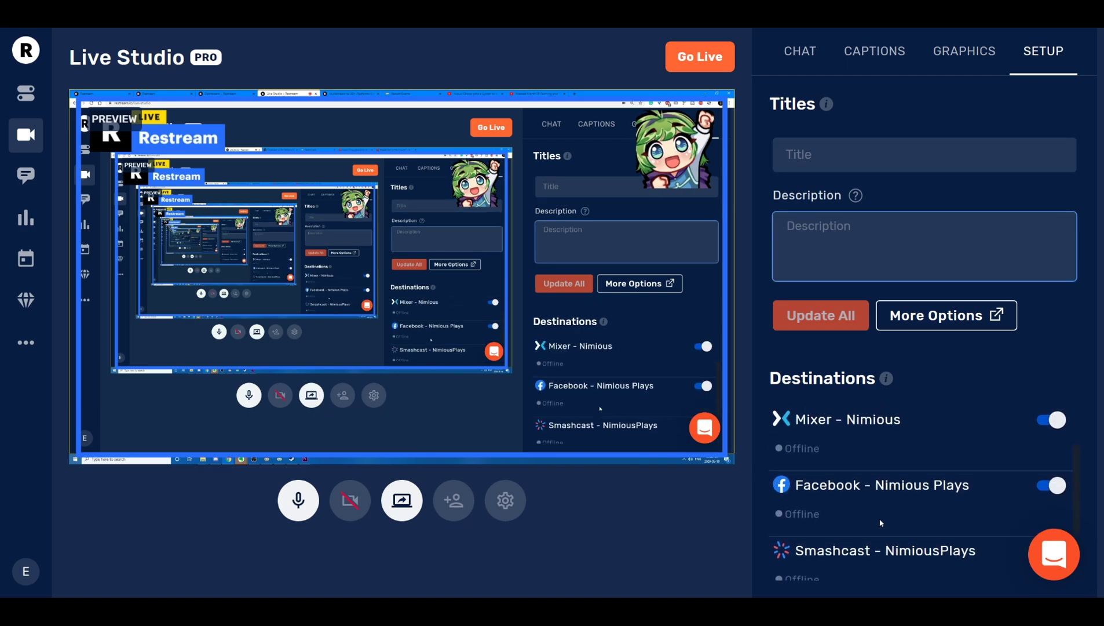
{"action": "left_click", "coordinate": [965, 51]}
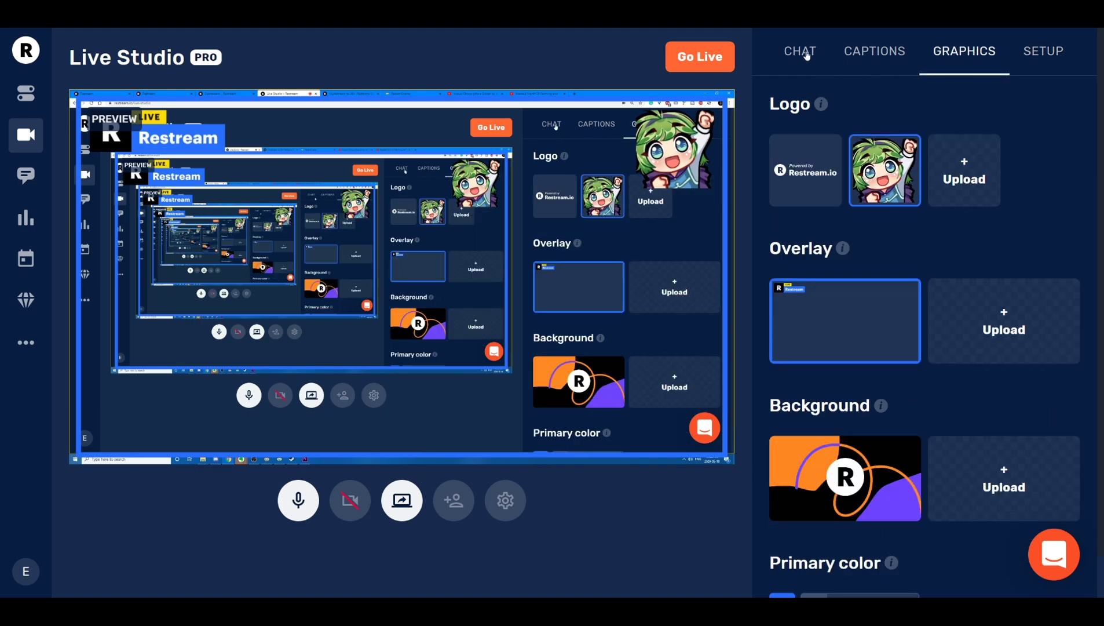
- Send the message "Thanks for dropping by with the test!" in the live stream's chat
{"action": "left_click", "coordinate": [801, 51]}
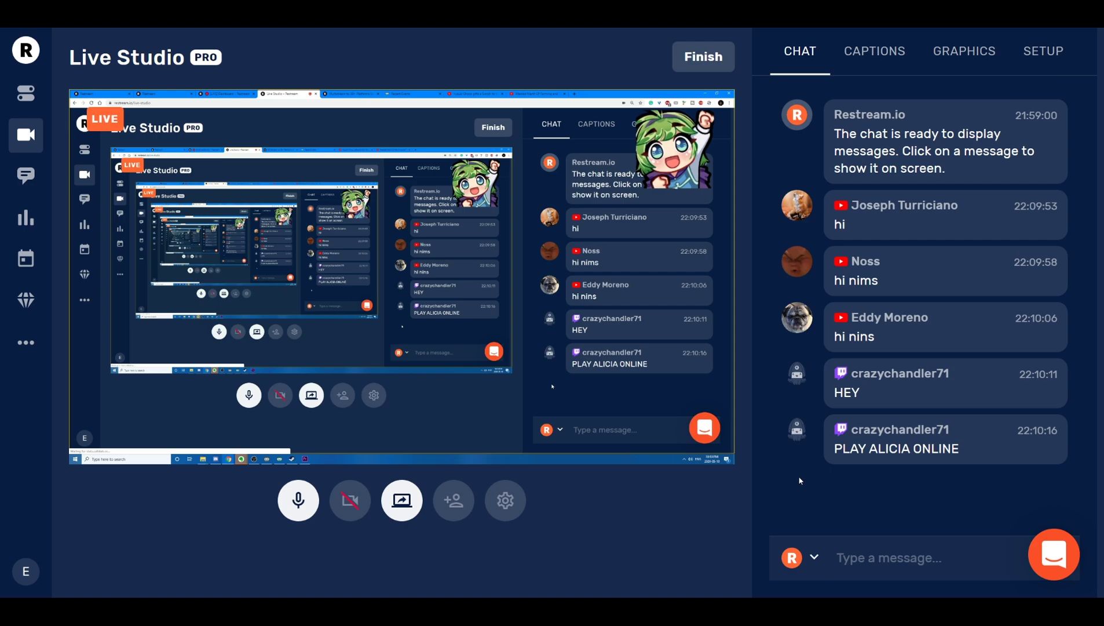
{"action": "left_click", "coordinate": [901, 545]}
{"action": "type", "text": "Thanks for drop"}
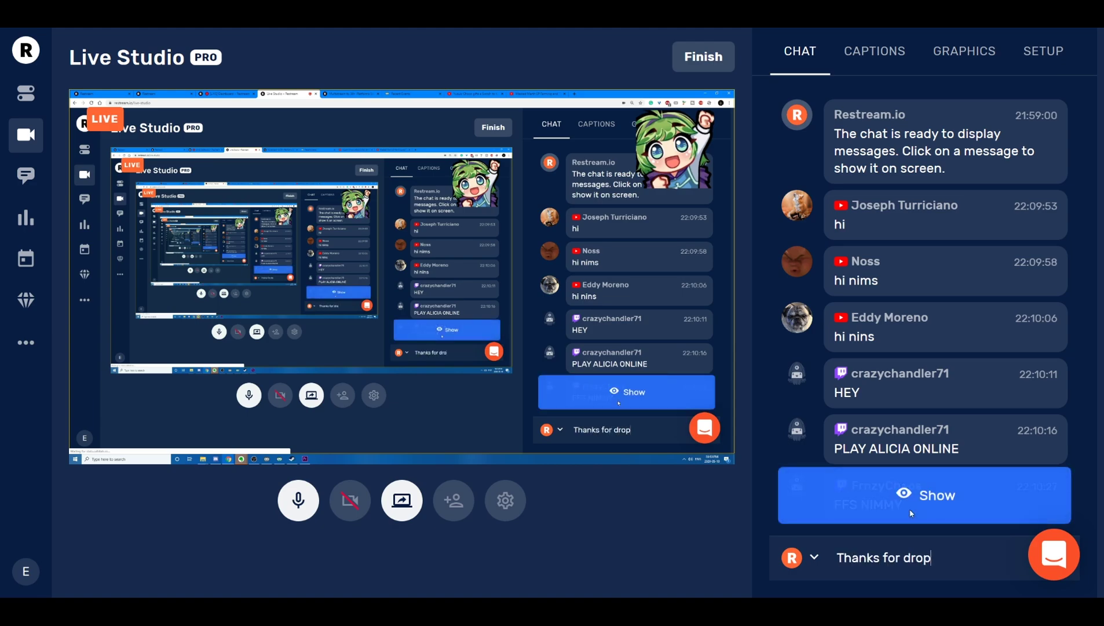
{"action": "type", "text": "ping by with the test!"}
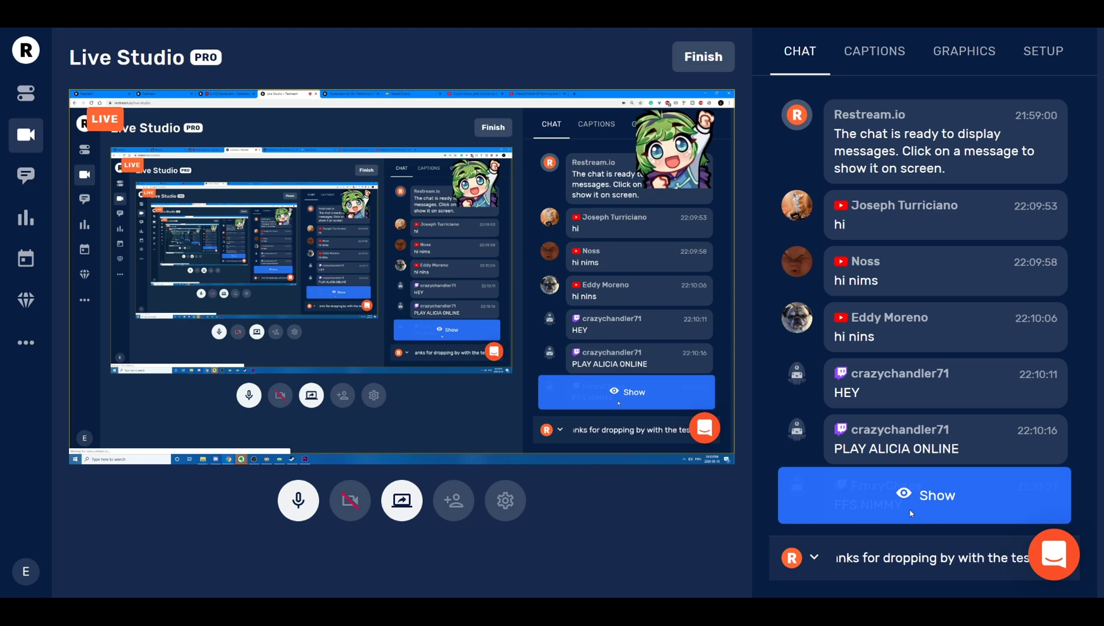
{"action": "key", "text": "Return"}
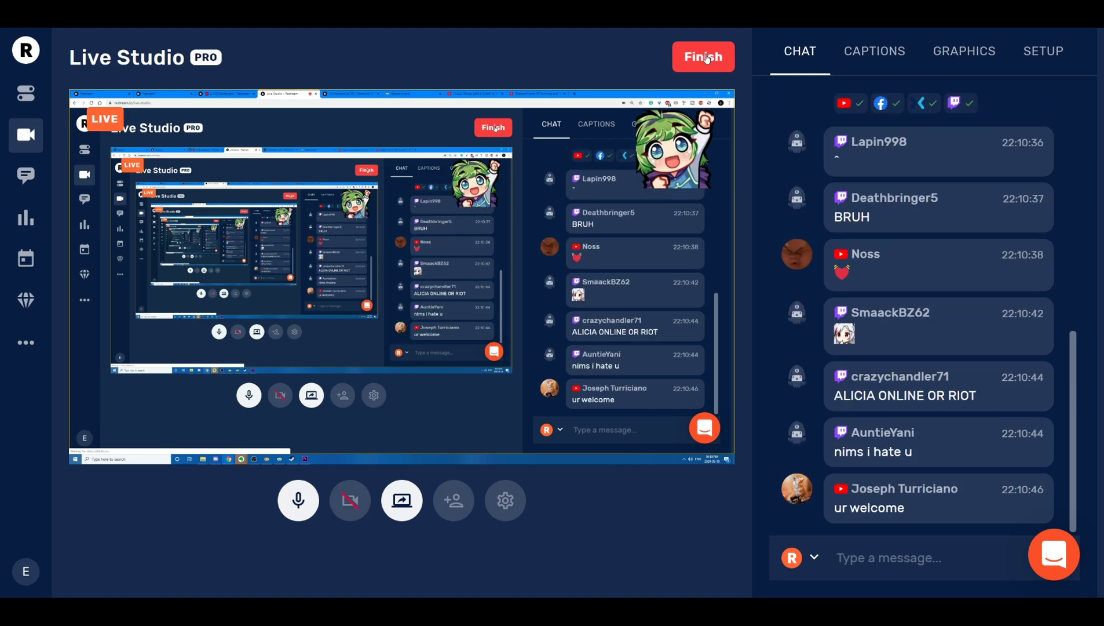
- Finish the live stream and confirm ending it
{"action": "left_click", "coordinate": [707, 58]}
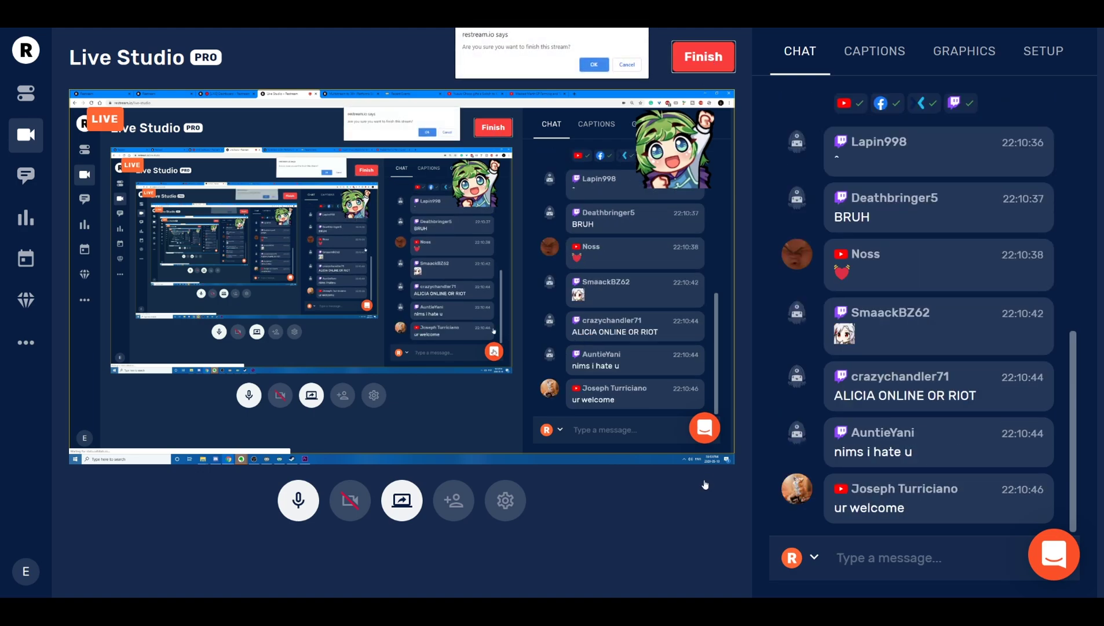
{"action": "left_click", "coordinate": [593, 65]}
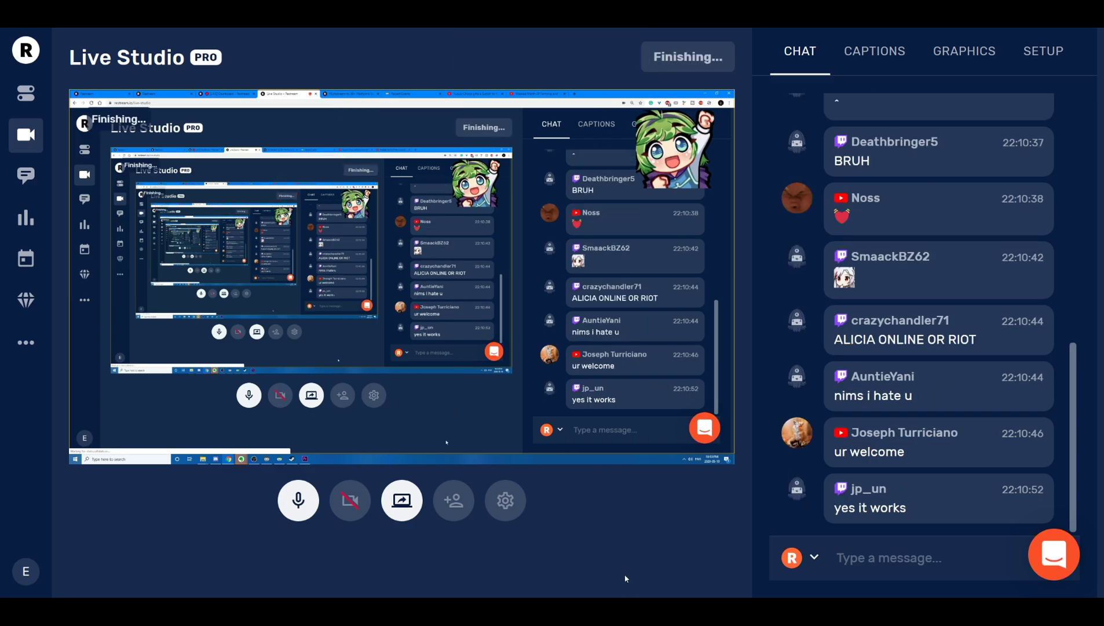